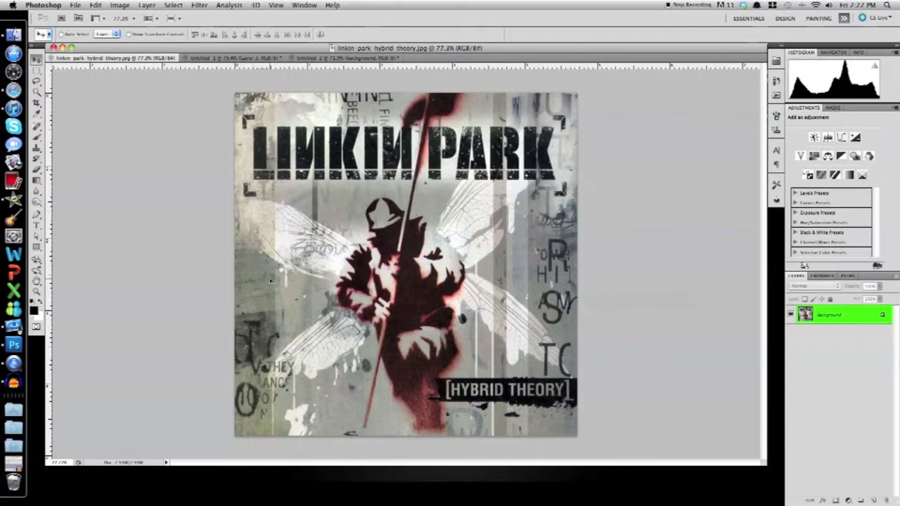
# Step: Switch to the Untitled-2 document and add a new empty layer directly above the background layer
pyautogui.click(338, 57)
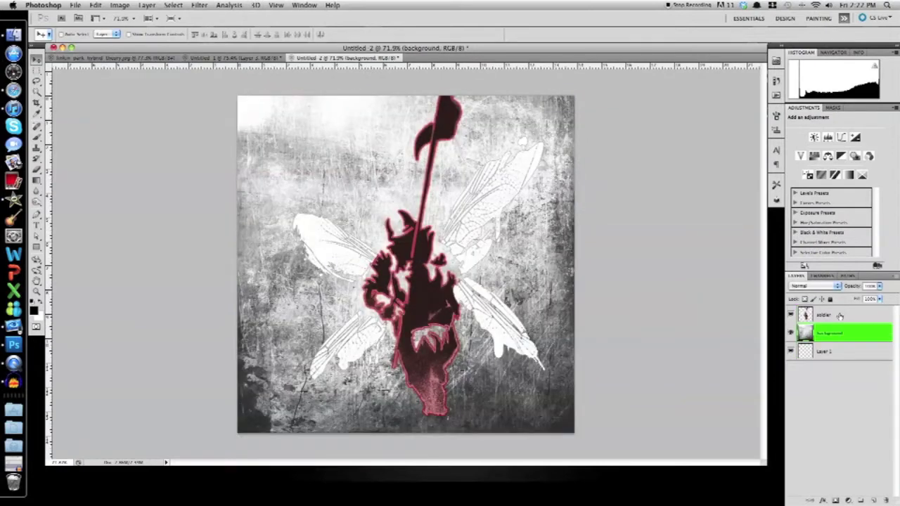
pyautogui.click(839, 316)
pyautogui.click(835, 335)
pyautogui.click(873, 500)
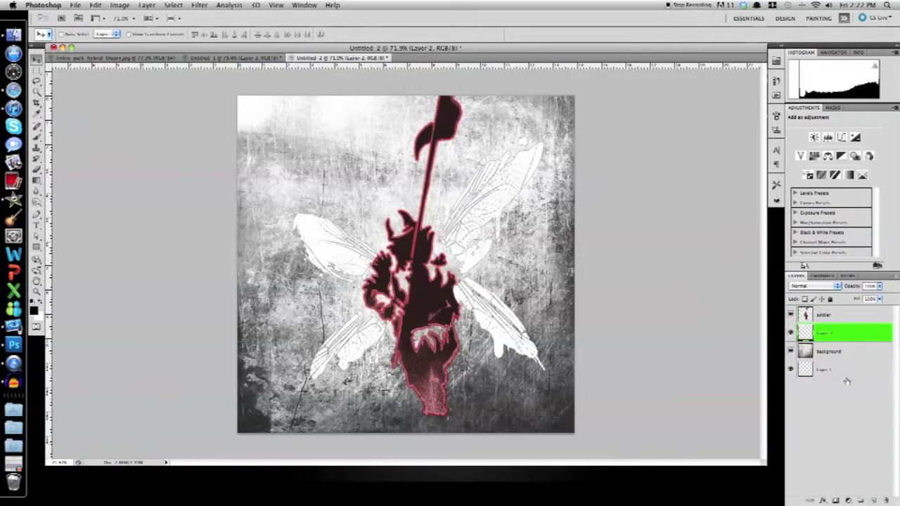
# Step: Make a full-height rectangular selection along the canvas's left edge, about one-ninth of the canvas width
pyautogui.click(37, 71)
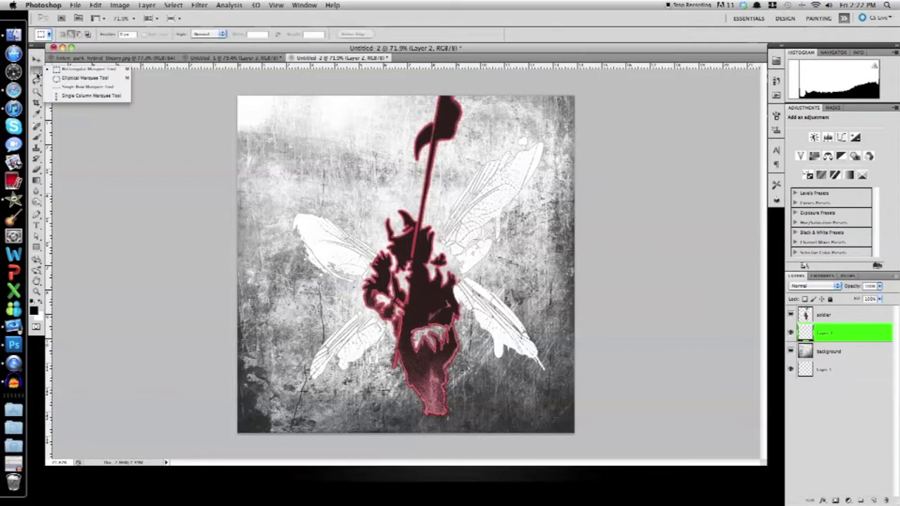
pyautogui.click(77, 71)
pyautogui.click(37, 71)
pyautogui.click(37, 71)
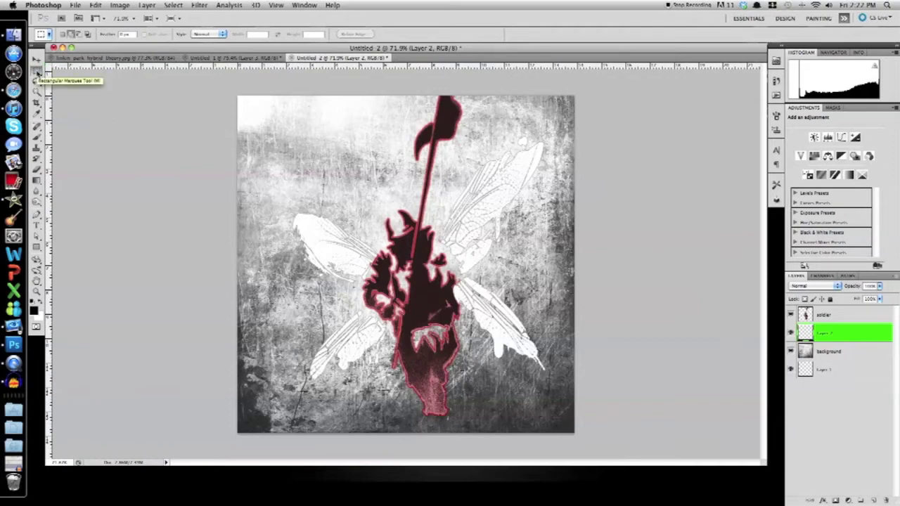
pyautogui.click(37, 73)
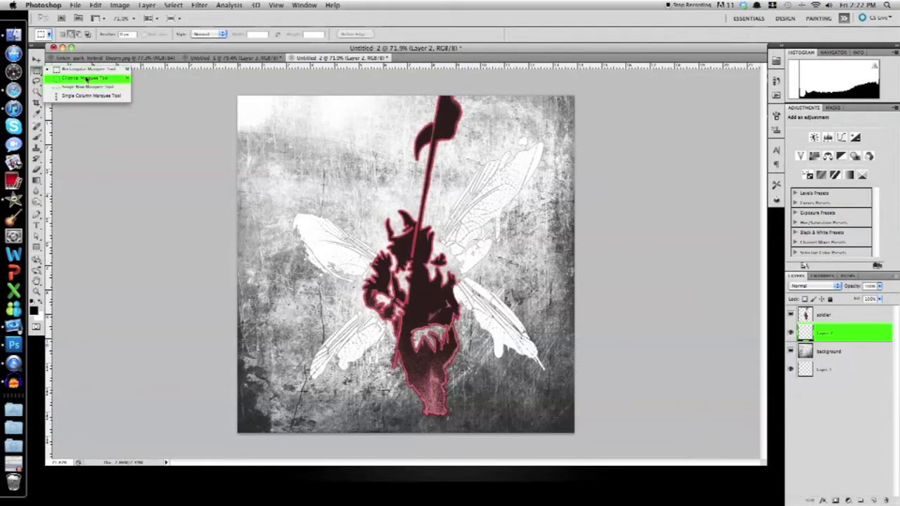
pyautogui.click(86, 71)
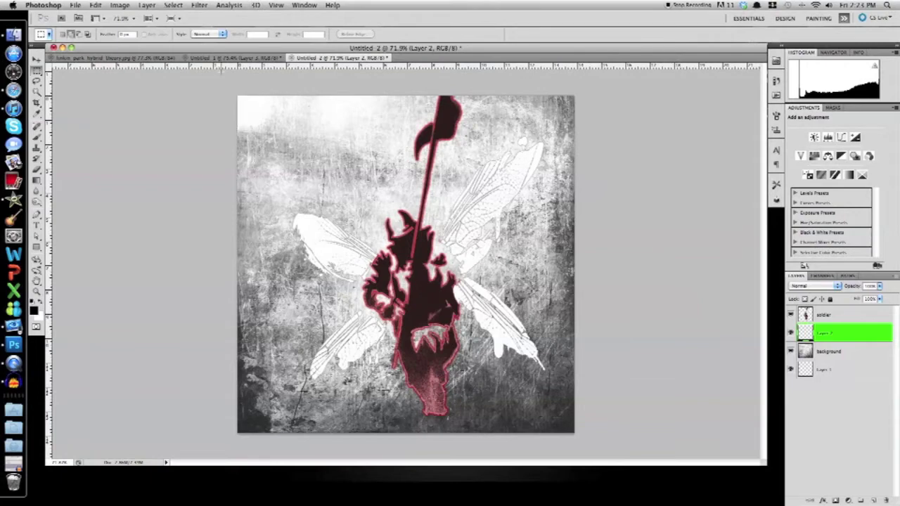
pyautogui.moveTo(232, 87); pyautogui.dragTo(276, 437)
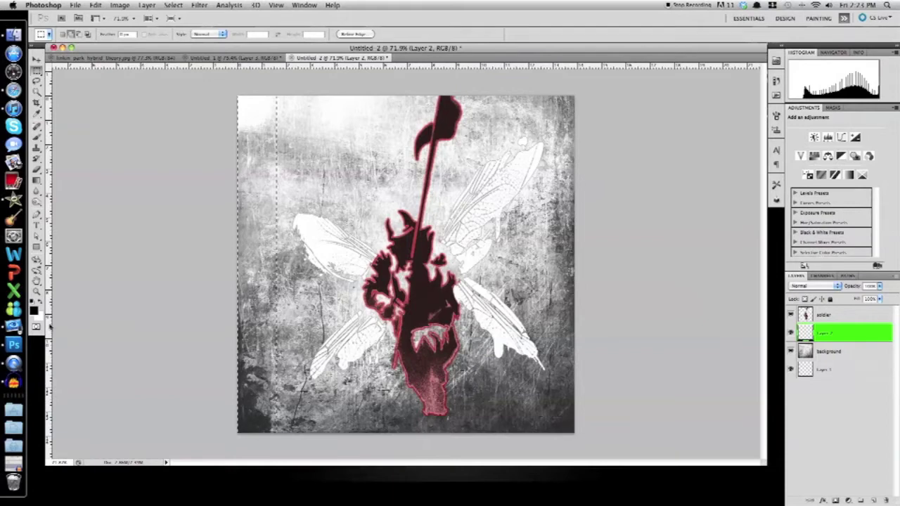
# Step: Set the foreground color to olive #8e8a4a, fill the selected strip on the new layer with it, and deselect
pyautogui.click(33, 309)
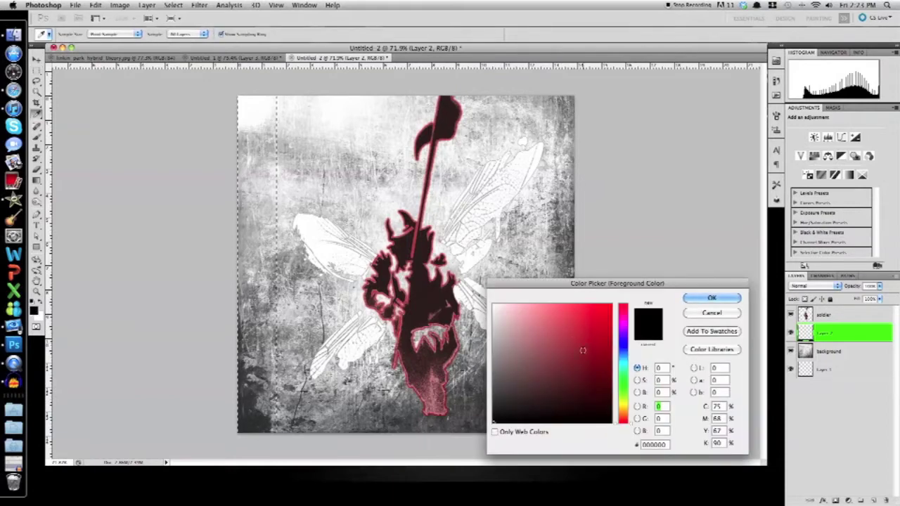
pyautogui.click(626, 405)
pyautogui.moveTo(547, 360)
pyautogui.mouseDown()
pyautogui.moveTo(533, 369)
pyautogui.moveTo(550, 354)
pyautogui.moveTo(557, 363)
pyautogui.moveTo(550, 356)
pyautogui.mouseUp()
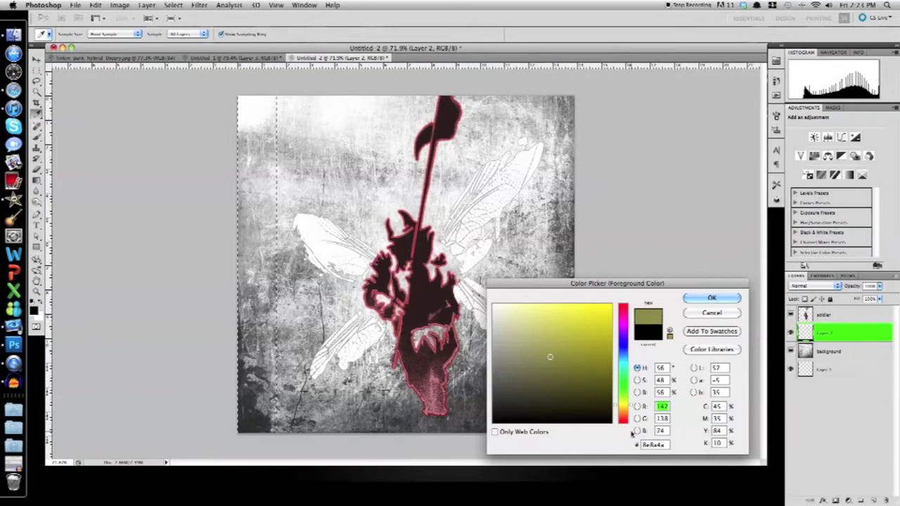
pyautogui.doubleClick(664, 445)
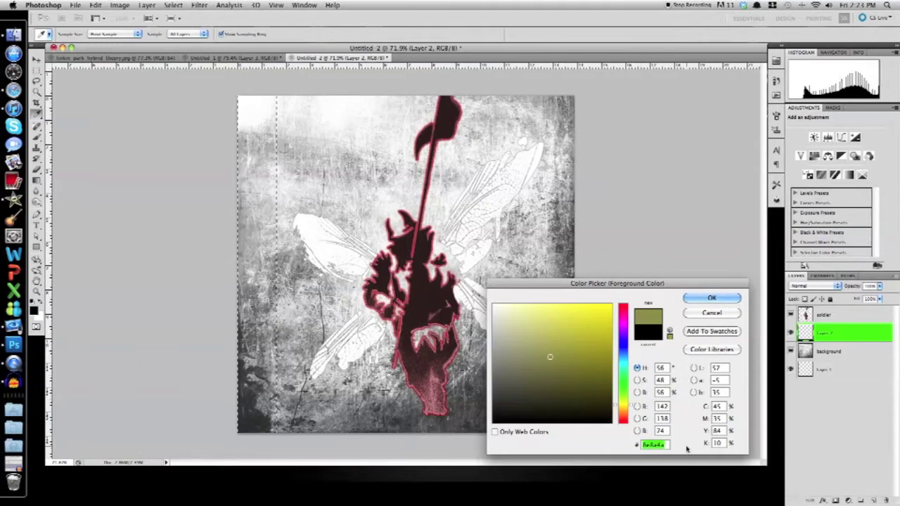
pyautogui.click(717, 299)
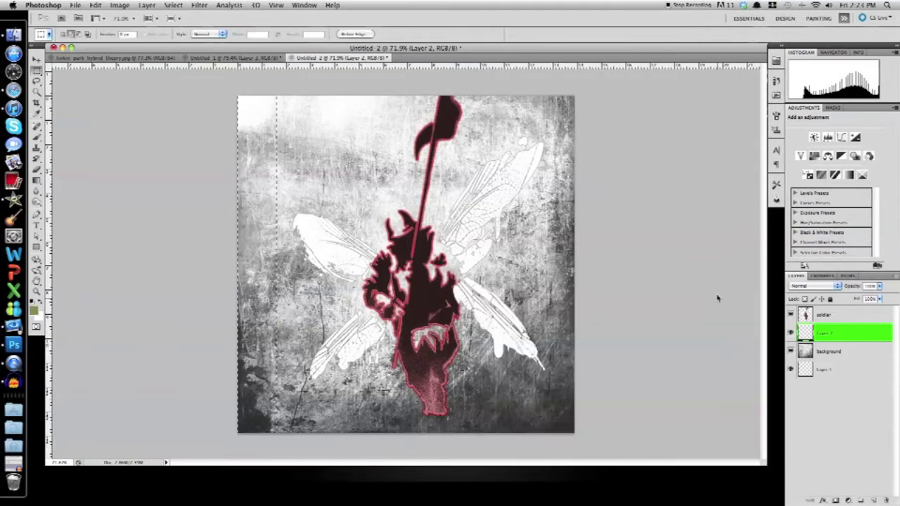
pyautogui.hotkey('alt', 'BackSpace')
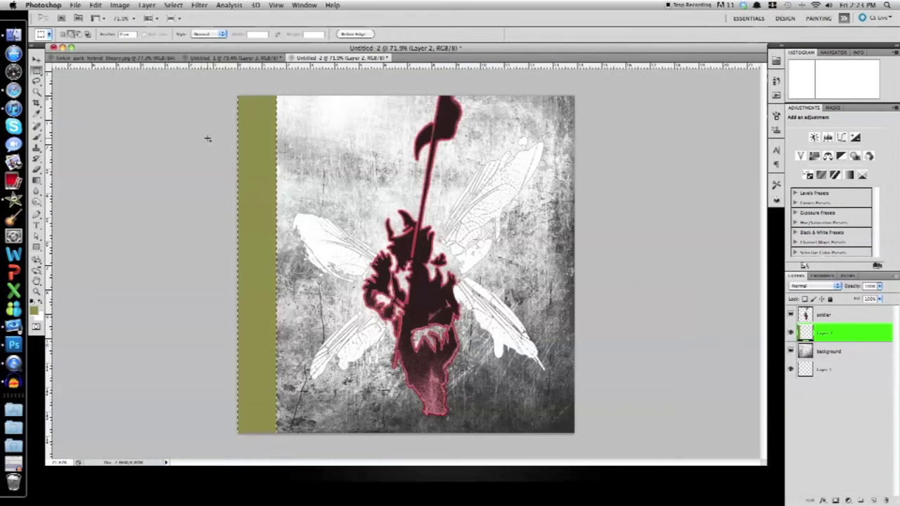
# Step: Colorize the olive strip with a Hue/Saturation adjustment at hue 52 and saturation 15
pyautogui.click(129, 6)
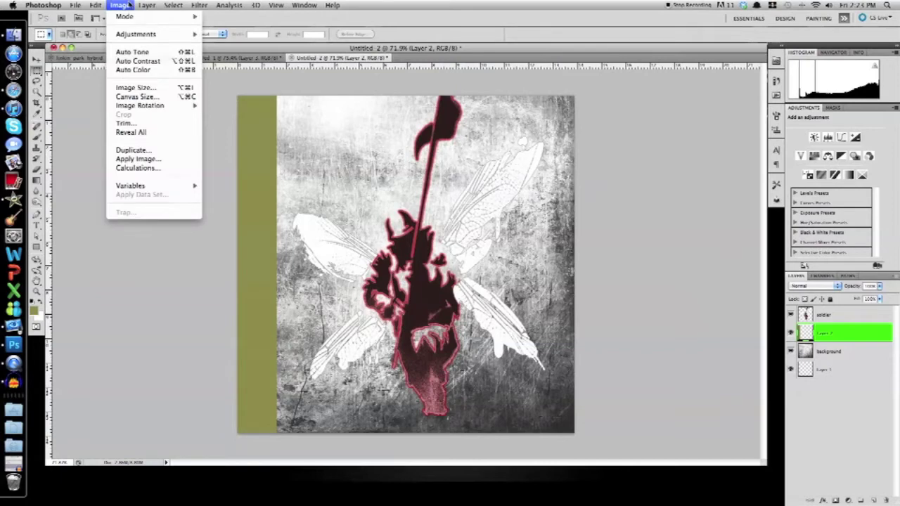
pyautogui.moveTo(136, 36)
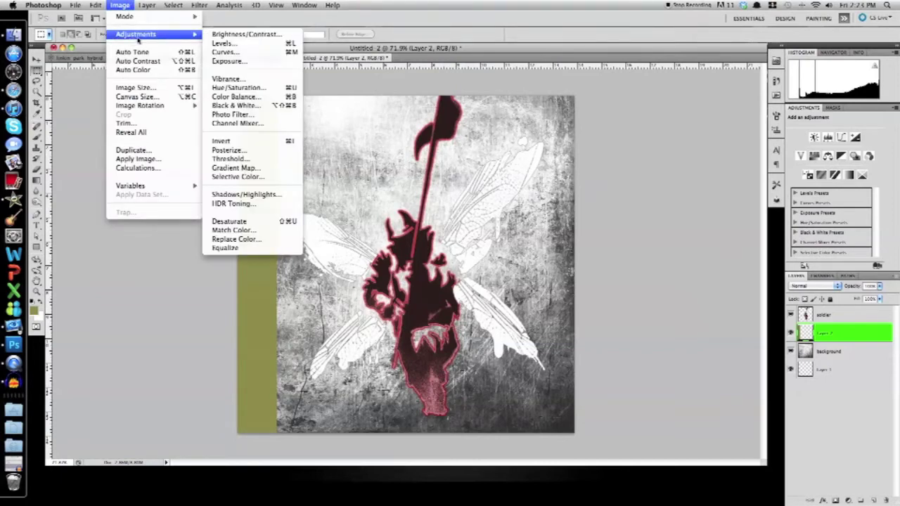
pyautogui.click(284, 88)
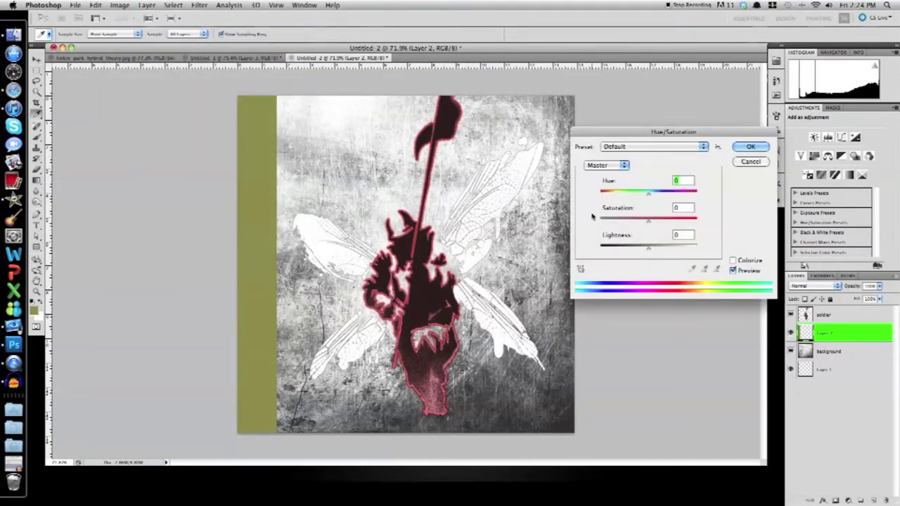
pyautogui.click(733, 261)
pyautogui.moveTo(625, 221); pyautogui.dragTo(615, 228)
pyautogui.moveTo(615, 195)
pyautogui.mouseDown()
pyautogui.moveTo(606, 197)
pyautogui.moveTo(614, 197)
pyautogui.mouseUp()
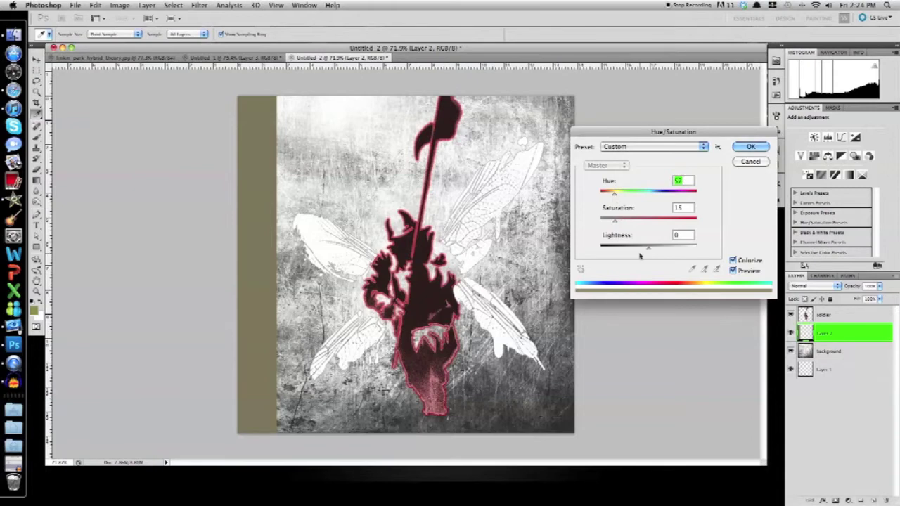
pyautogui.click(739, 147)
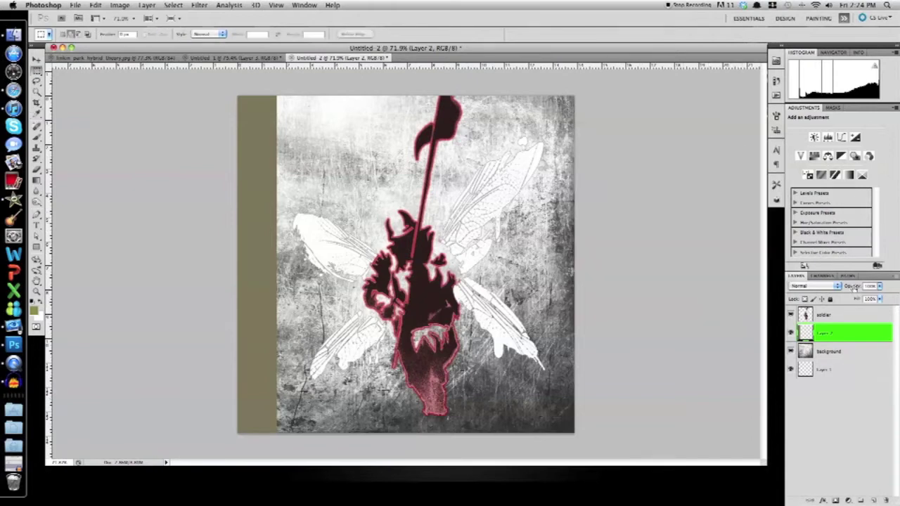
# Step: Lower the strip layer's opacity to roughly half and duplicate the layer twice
pyautogui.click(853, 288)
pyautogui.write('60')
pyautogui.press('Return')
pyautogui.click(852, 288)
pyautogui.write('40')
pyautogui.press('Return')
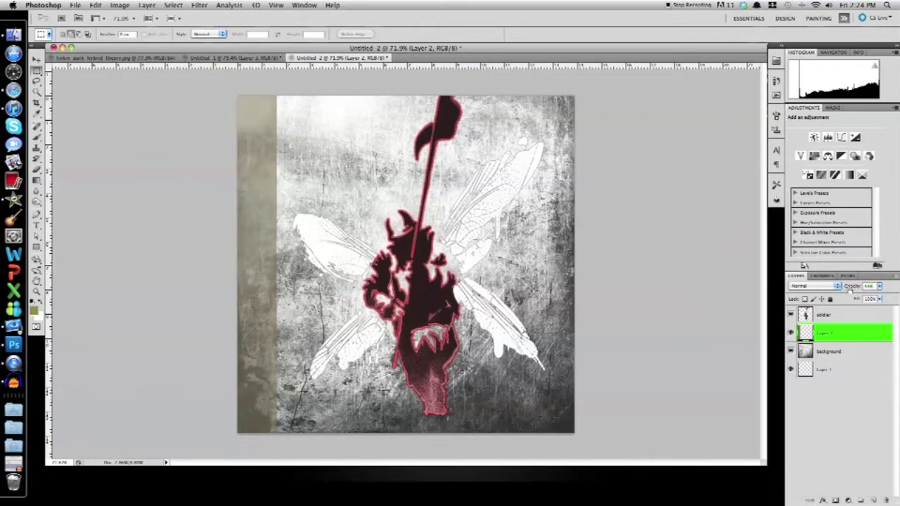
pyautogui.moveTo(854, 289); pyautogui.dragTo(854, 289)
pyautogui.hotkey('ctrl', 'j')
pyautogui.hotkey('ctrl', 'j')
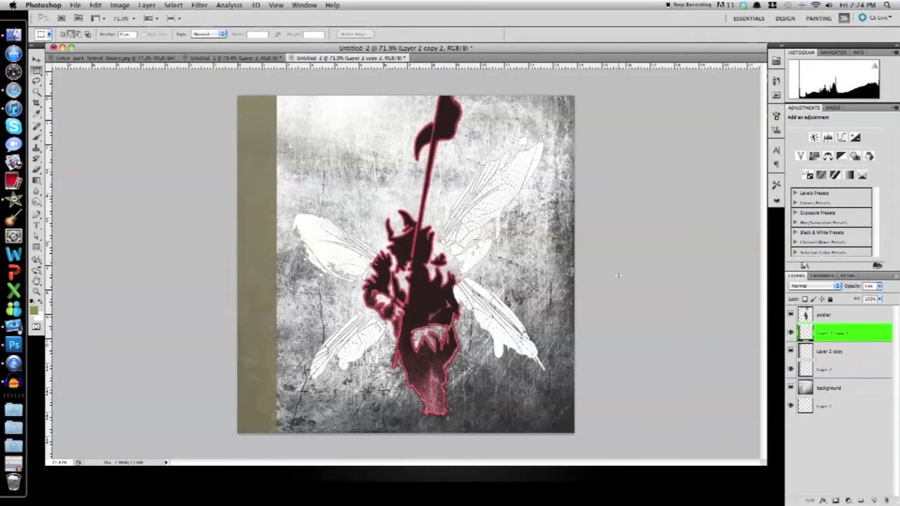
# Step: Move the Layer 2 copy strip just right of the soldier and narrow it to about half its width
pyautogui.click(858, 350)
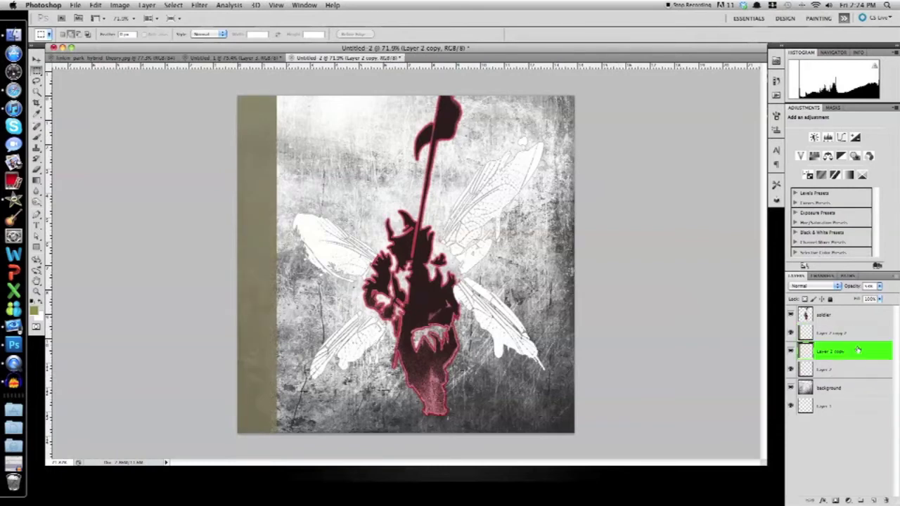
pyautogui.press('v')
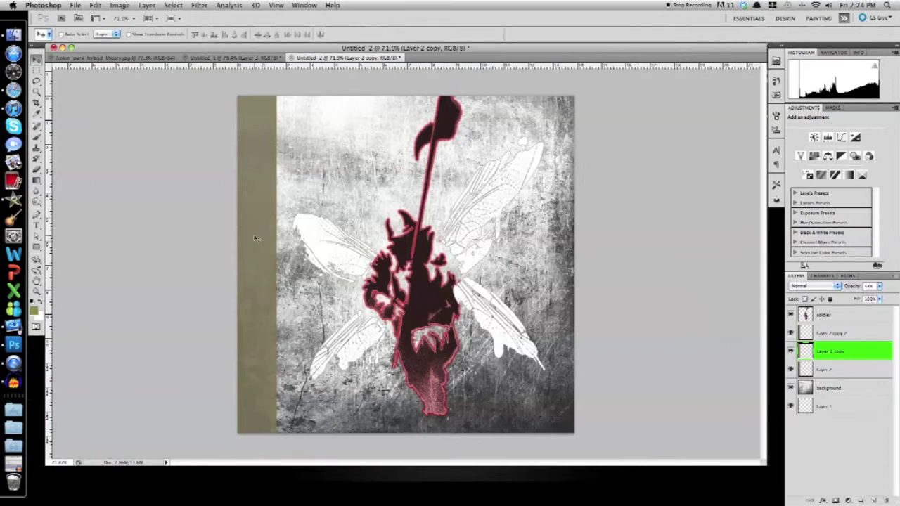
pyautogui.moveTo(257, 239); pyautogui.dragTo(476, 243)
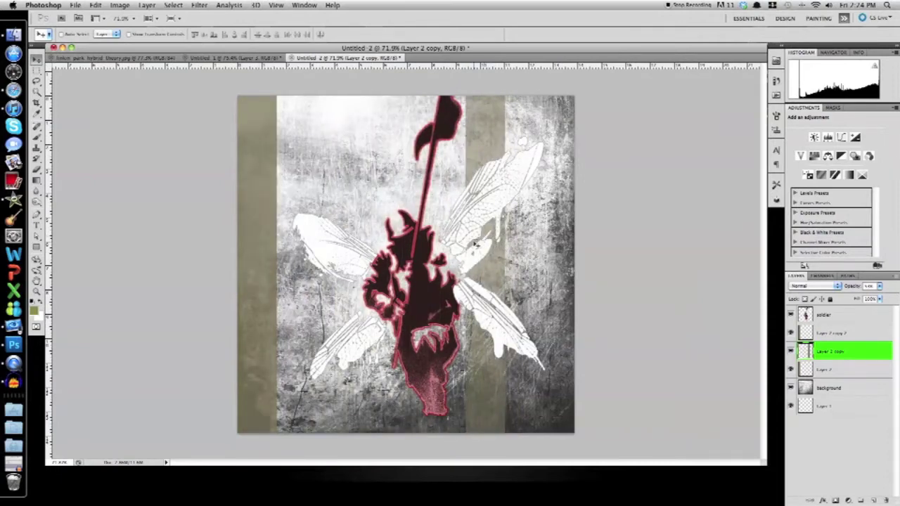
pyautogui.press('super+t')
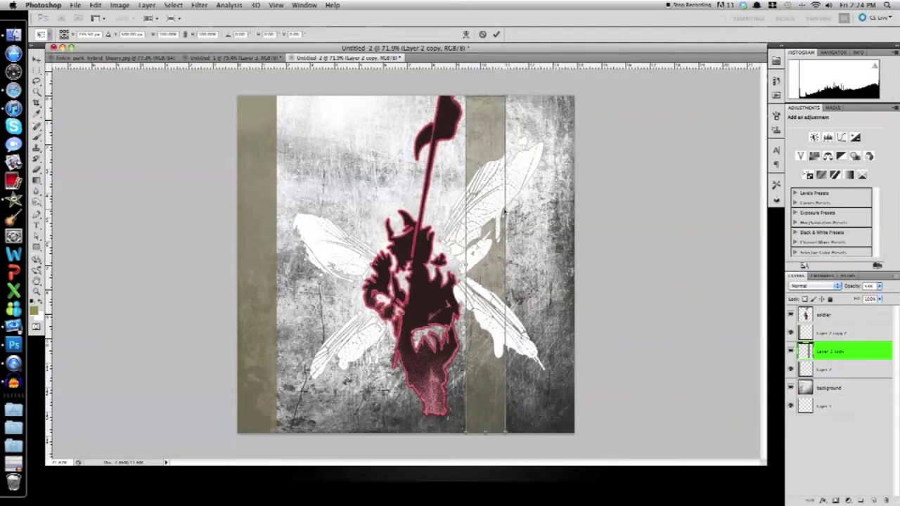
pyautogui.moveTo(506, 265); pyautogui.dragTo(485, 265)
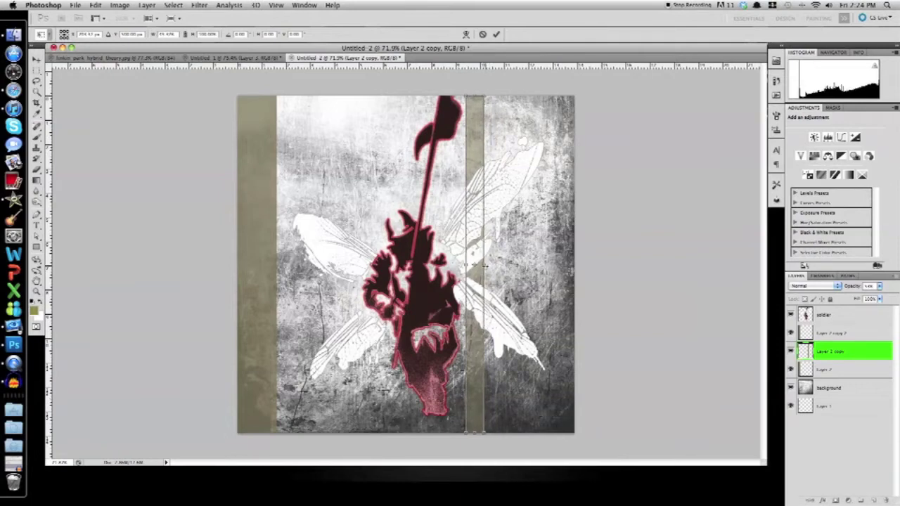
pyautogui.click(495, 33)
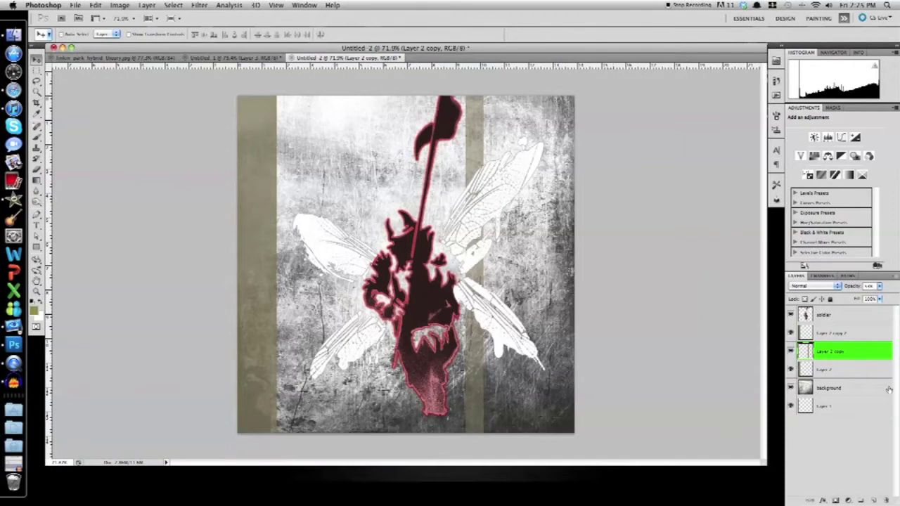
# Step: Move the Layer 2 copy 2 strip close to the canvas's right edge and compare with the finished cover in Untitled-1
pyautogui.click(851, 332)
pyautogui.moveTo(319, 301); pyautogui.dragTo(585, 300)
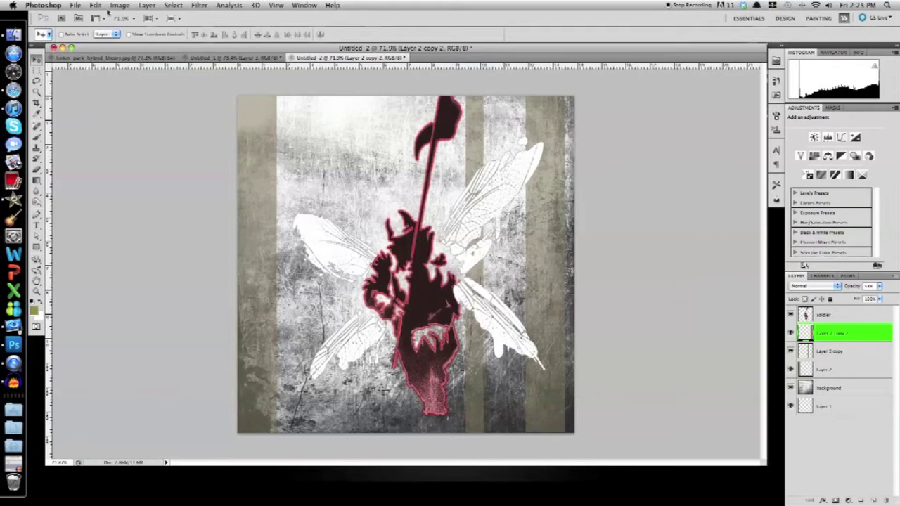
pyautogui.click(232, 57)
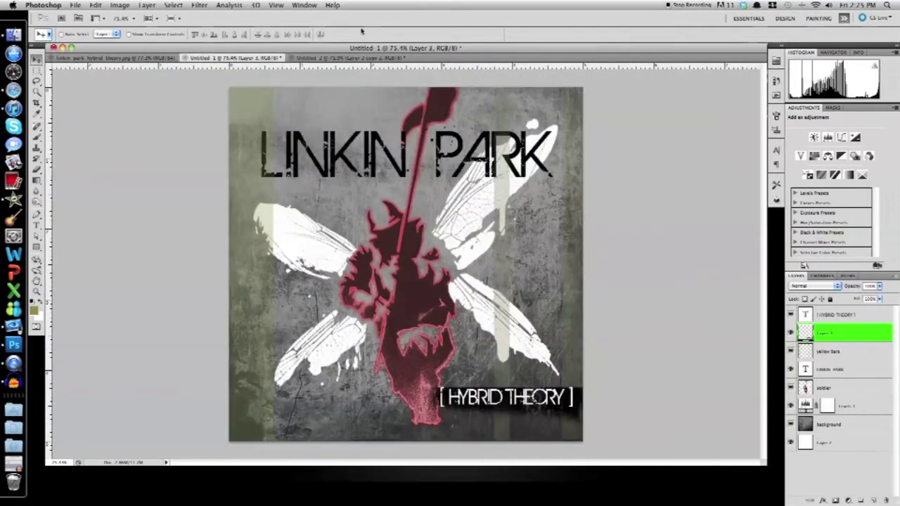
pyautogui.click(351, 59)
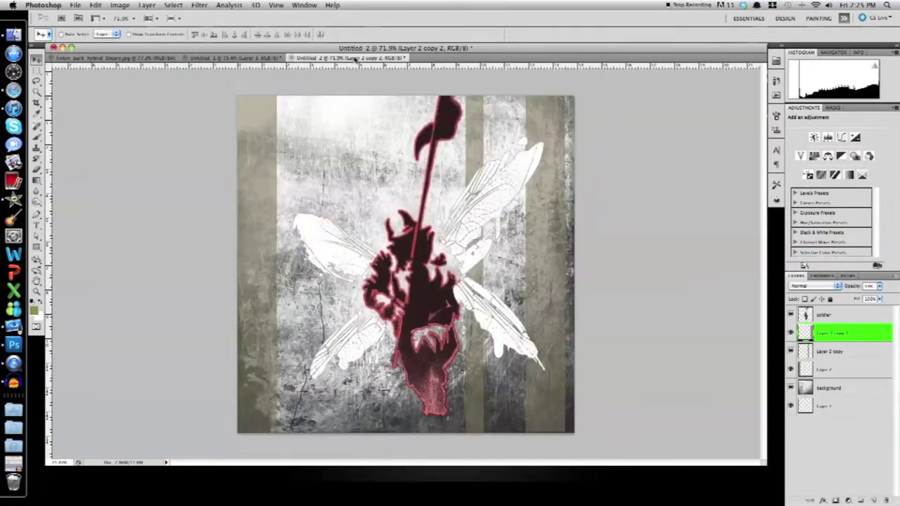
# Step: Merge the three strip layers into one layer and name it "yellow bars"
pyautogui.keyDown('shift'); pyautogui.click(852, 371); pyautogui.keyUp('shift')
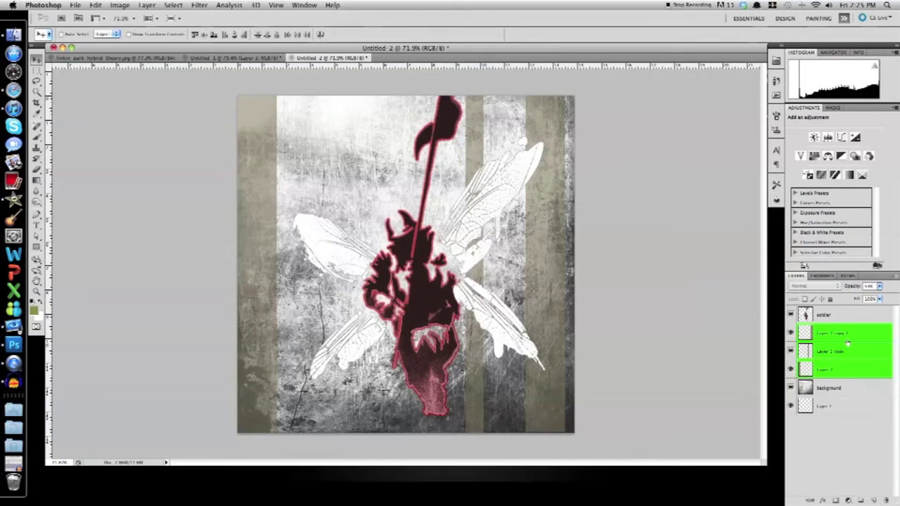
pyautogui.rightClick(847, 365)
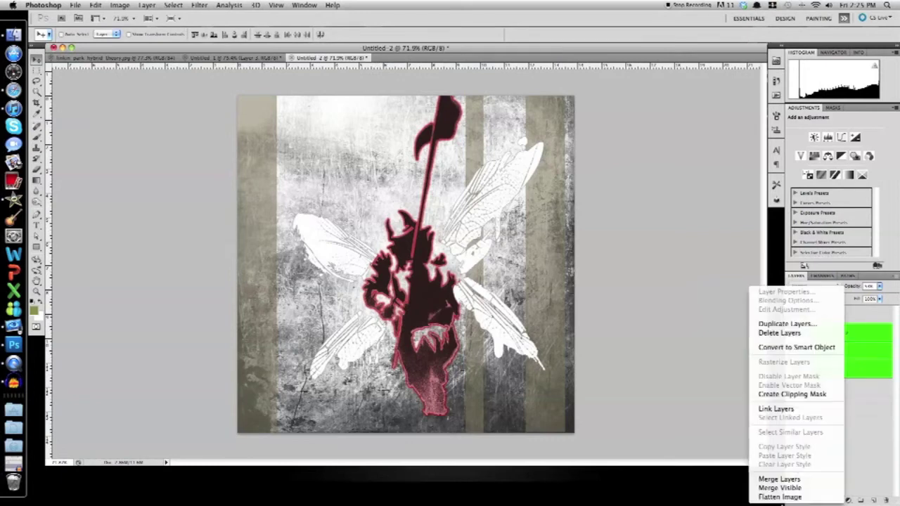
pyautogui.click(779, 480)
pyautogui.doubleClick(836, 334)
pyautogui.write('yellow bars')
pyautogui.press('Return')
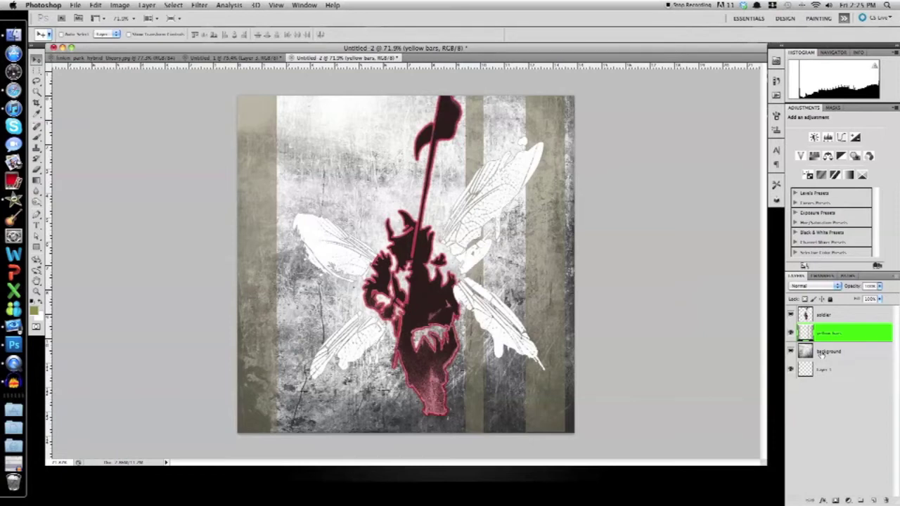
# Step: Move the yellow bars layer above the soldier layer and check the finished cover in Untitled-1
pyautogui.moveTo(842, 334); pyautogui.dragTo(843, 315)
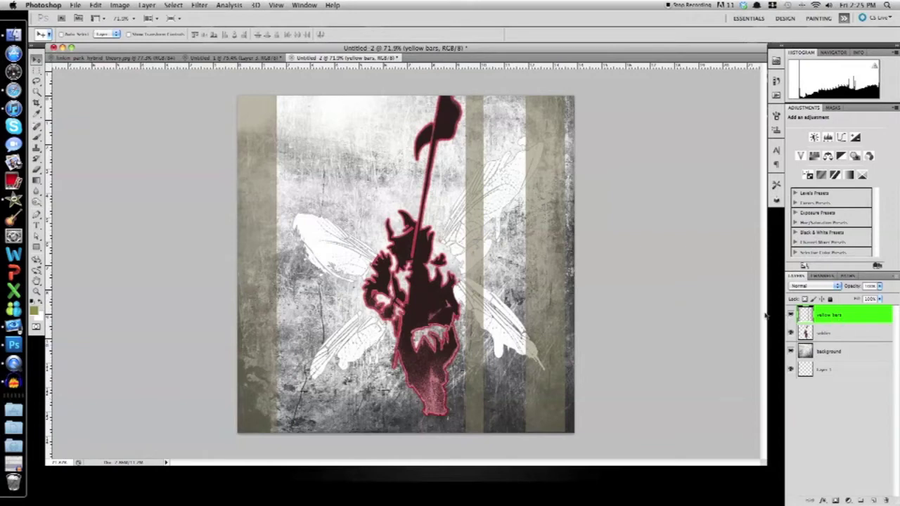
pyautogui.click(225, 61)
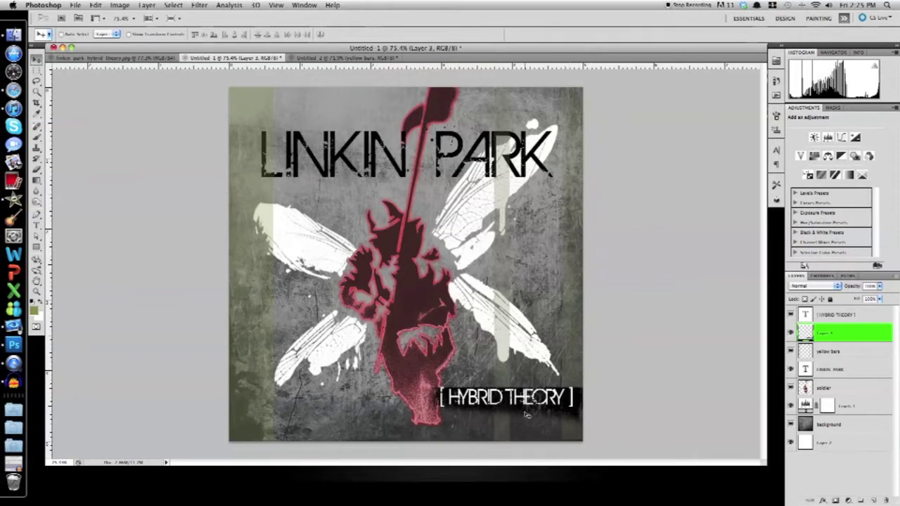
pyautogui.click(371, 57)
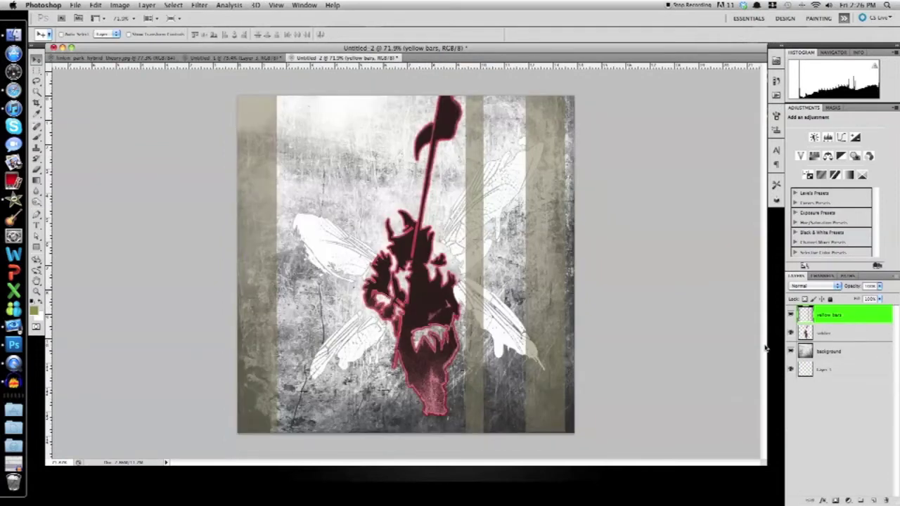
# Step: Start a text entry in the artwork's upper area, check the title in Untitled-1 and set the type size to 72 pt
pyautogui.press('t')
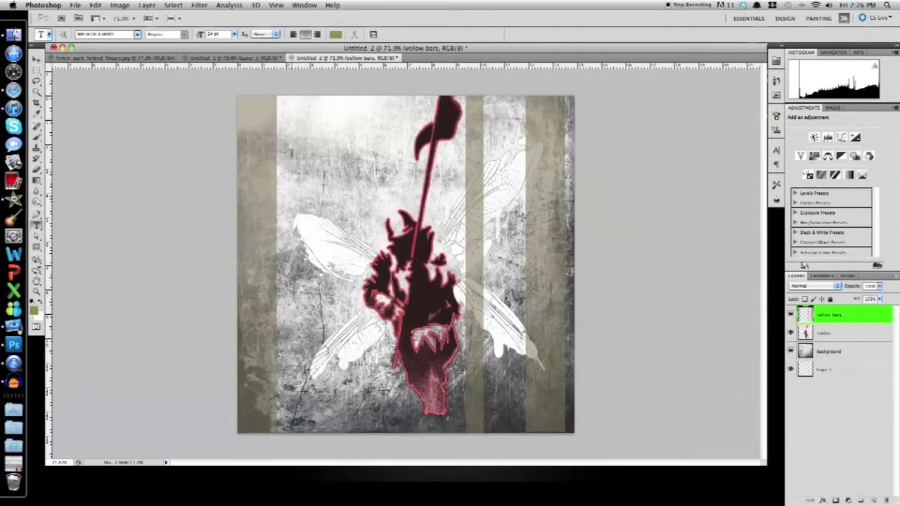
pyautogui.click(352, 151)
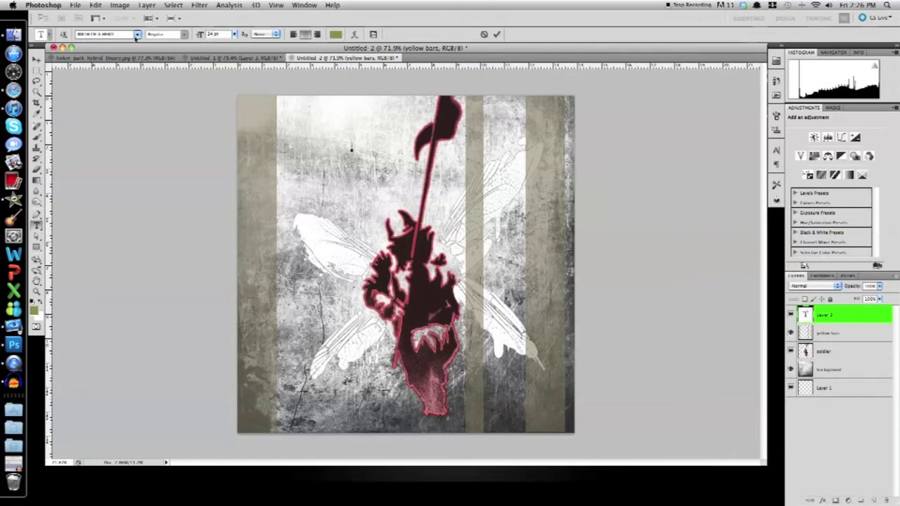
pyautogui.click(200, 56)
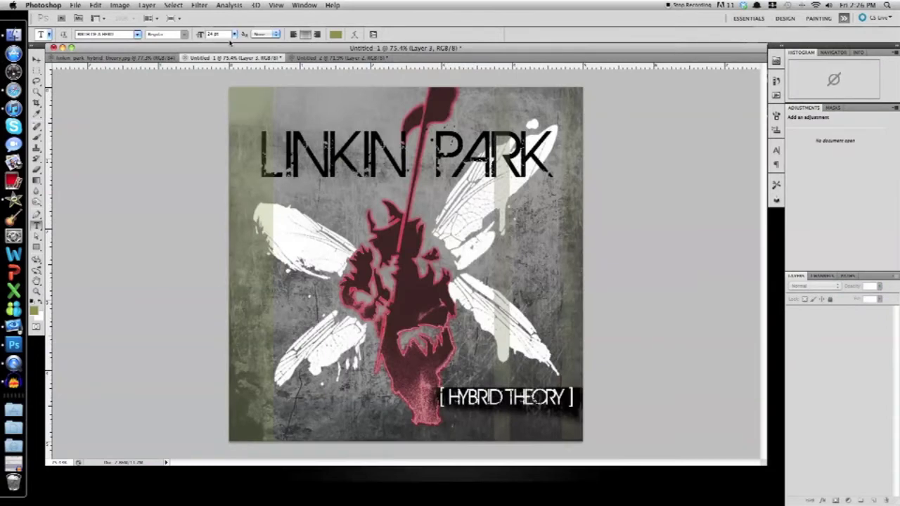
pyautogui.click(302, 57)
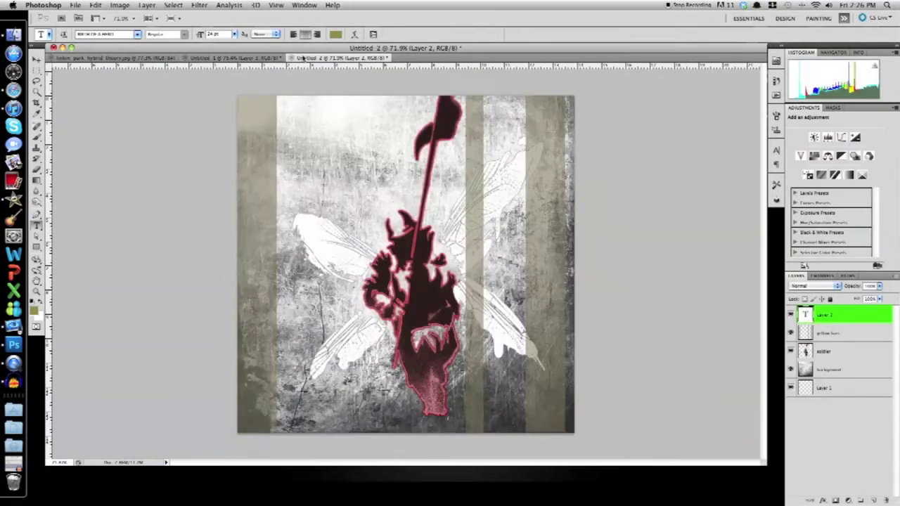
pyautogui.click(235, 35)
pyautogui.click(224, 132)
# Step: Delete the empty Layer 5 text layer left over from the title attempts
pyautogui.press('s')
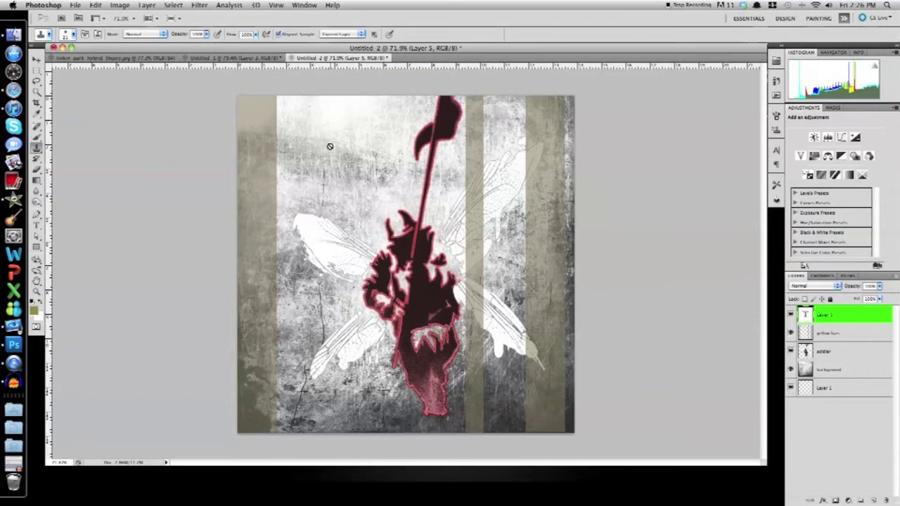
pyautogui.press('t')
pyautogui.click(334, 145)
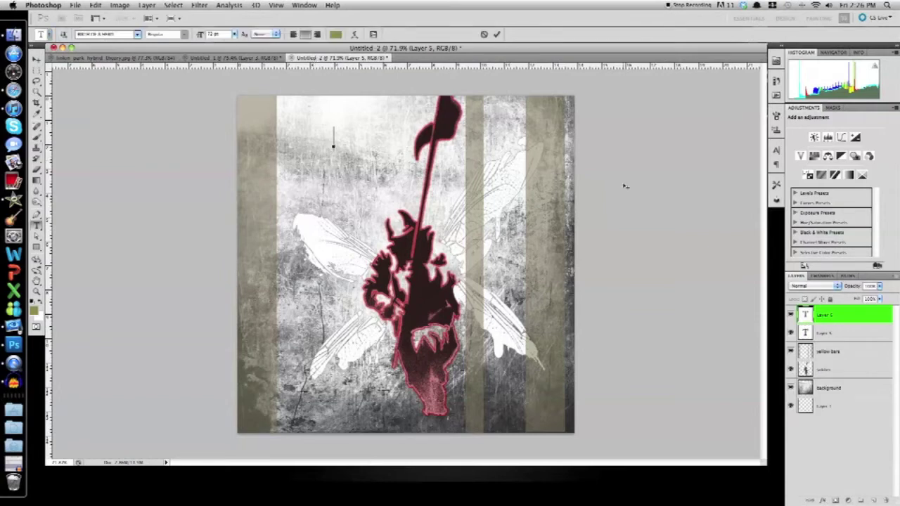
pyautogui.click(833, 332)
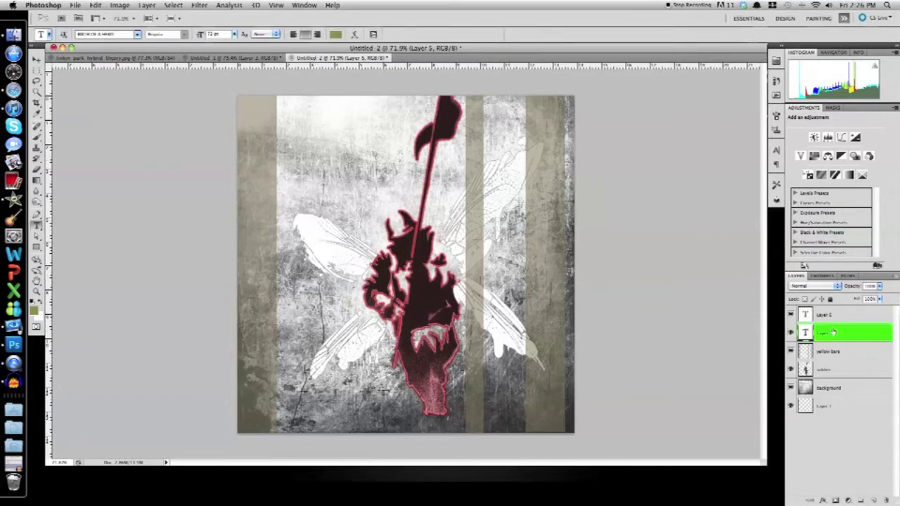
pyautogui.press('Delete')
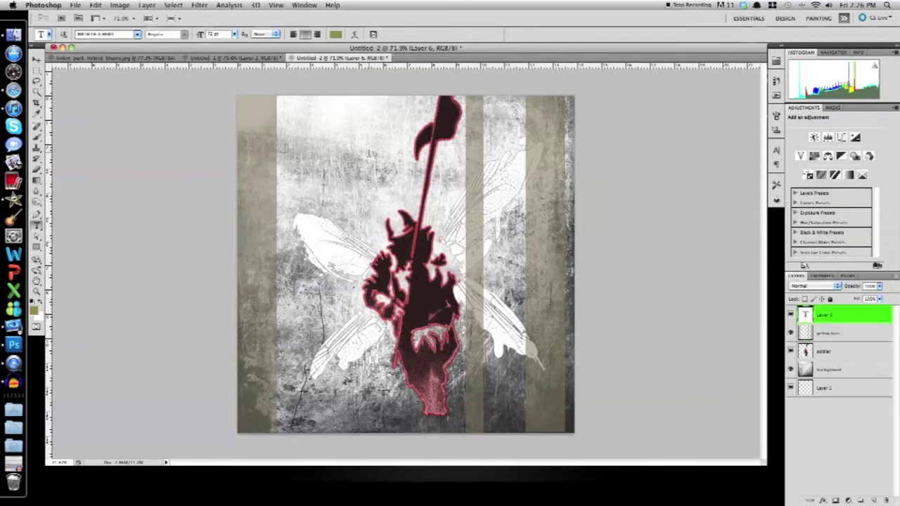
# Step: Add the text "Linkin Park" in the artwork's upper area, between the first yellow bar and the soldier's flag
pyautogui.click(337, 145)
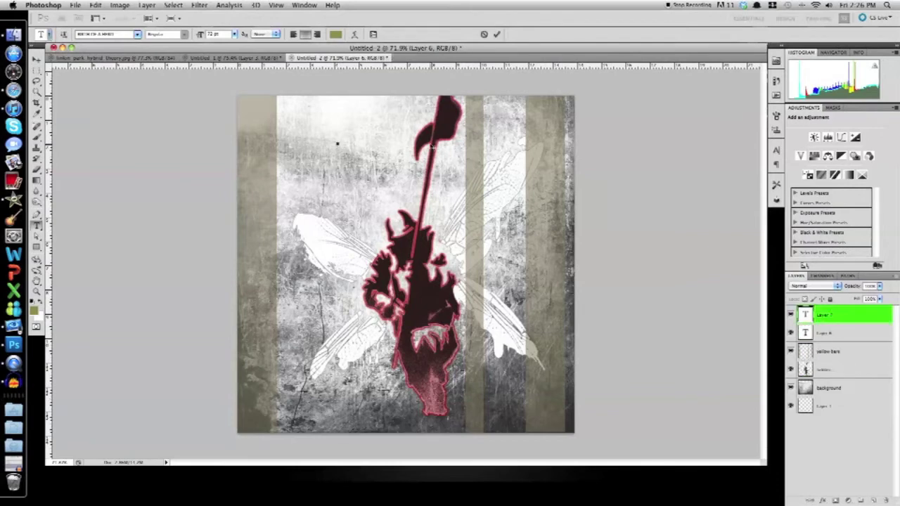
pyautogui.write('Linkin')
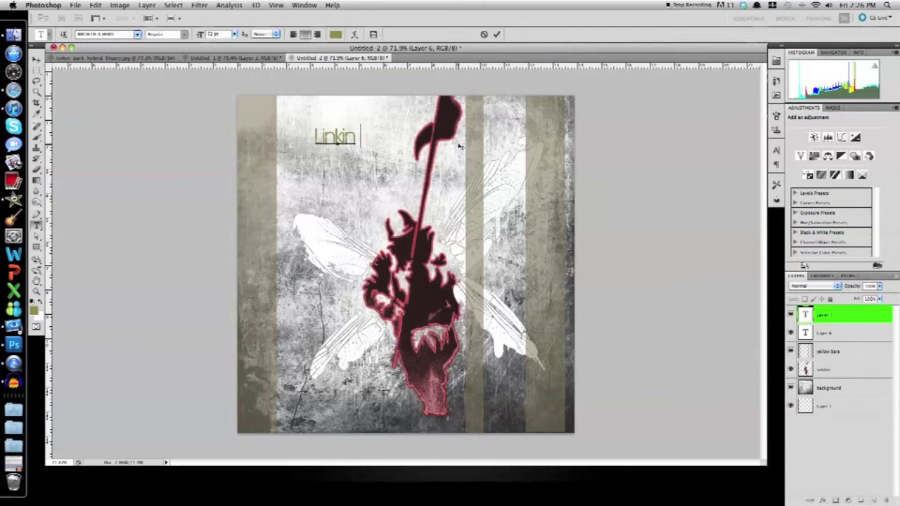
pyautogui.write(' Park')
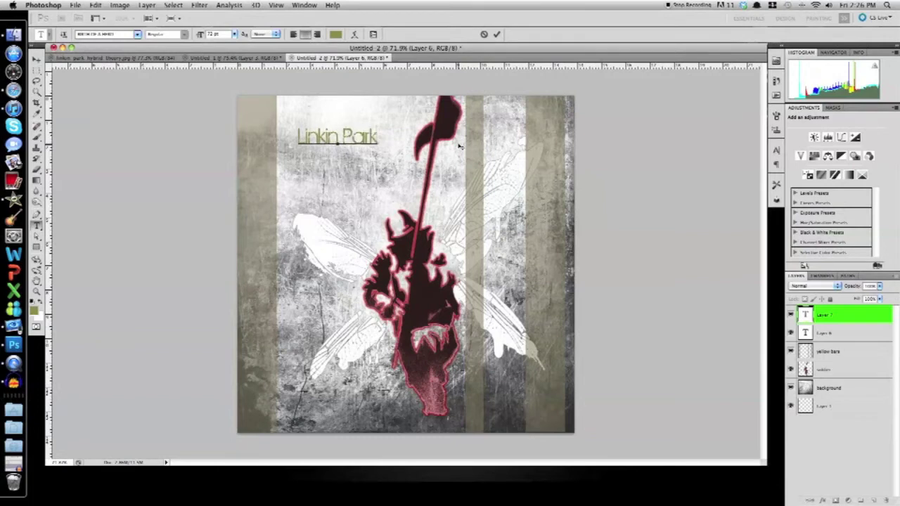
pyautogui.click(496, 34)
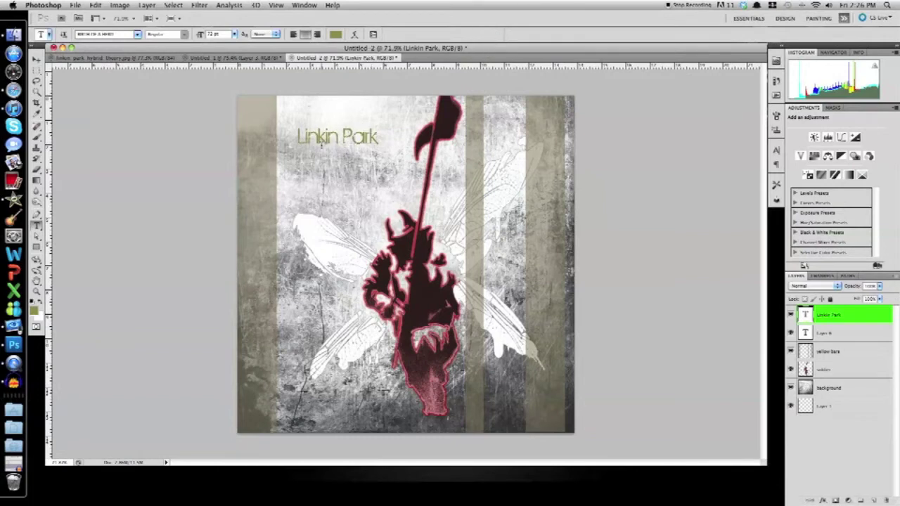
# Step: Colour the Linkin Park title black (000000) and enlarge it to 225 pt
pyautogui.tripleClick(329, 135)
pyautogui.click(336, 33)
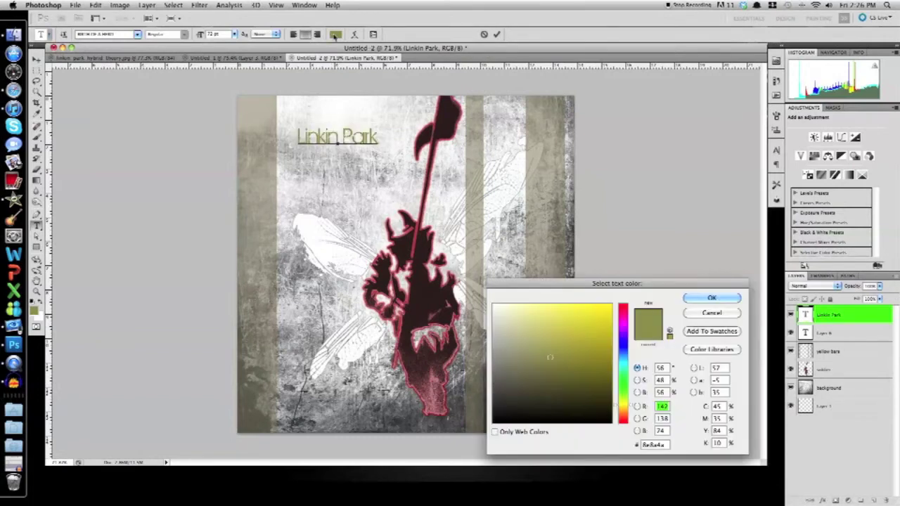
pyautogui.click(464, 301)
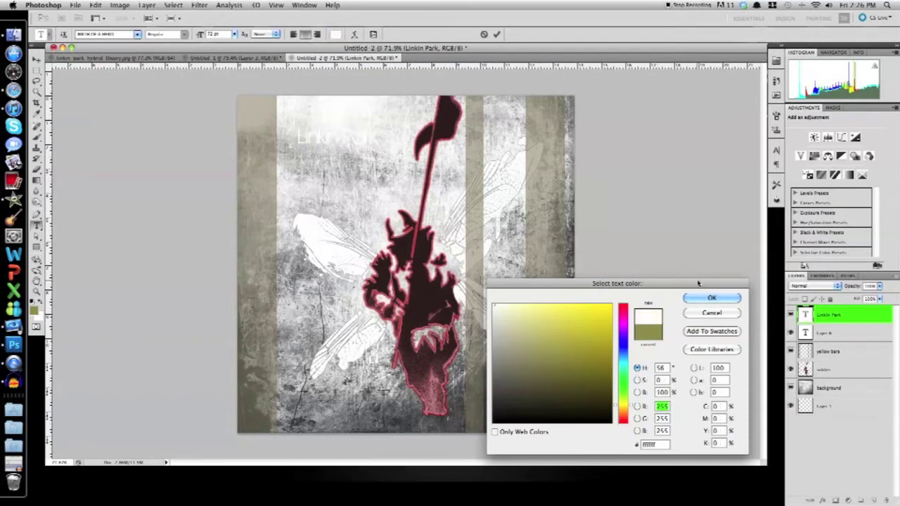
pyautogui.moveTo(496, 420); pyautogui.dragTo(491, 460)
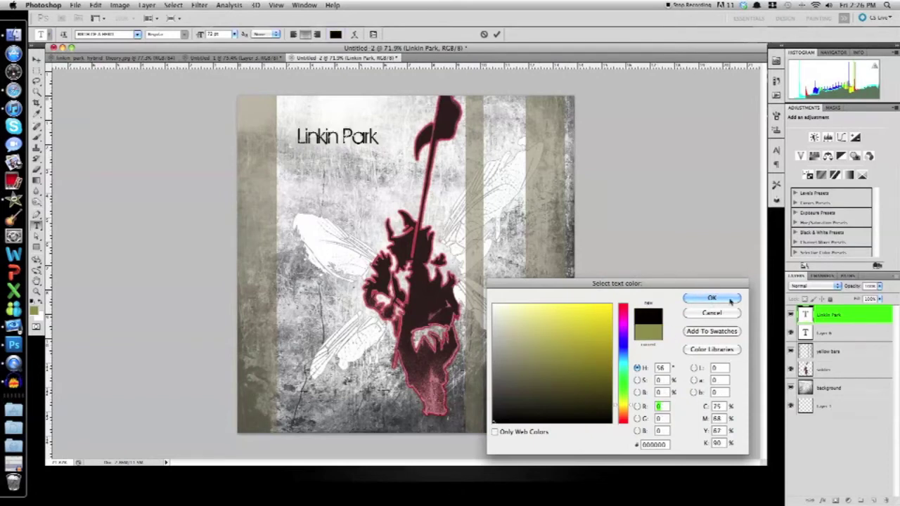
pyautogui.click(724, 298)
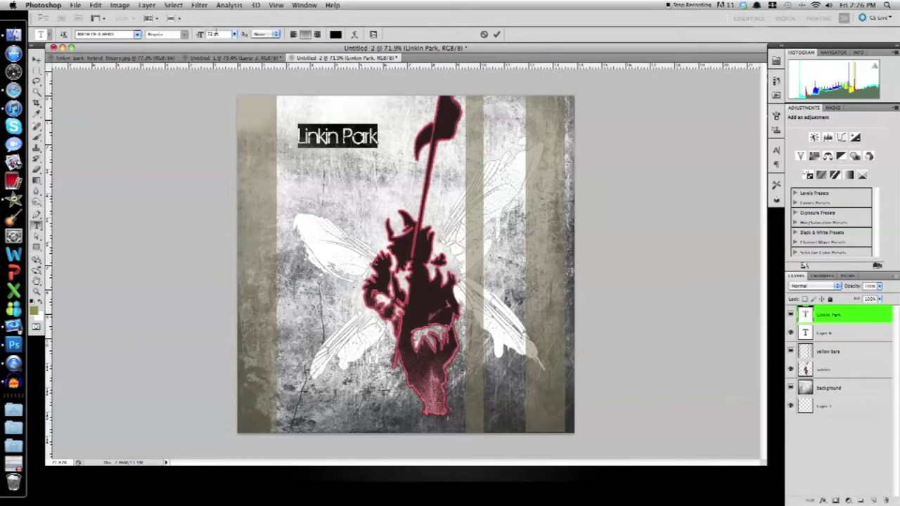
pyautogui.moveTo(200, 37); pyautogui.dragTo(273, 33)
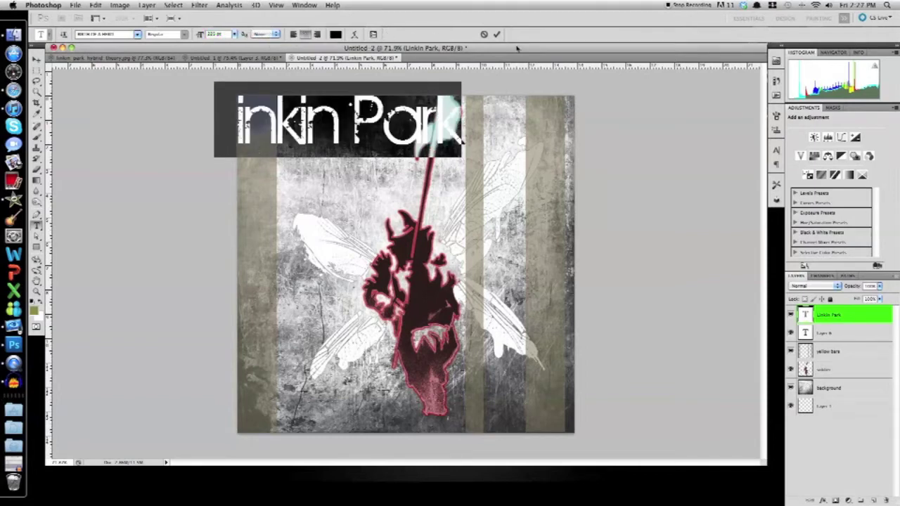
pyautogui.click(497, 34)
# Step: Delete the empty Layer 6 text layer and move the Linkin Park title fully onto the canvas, just above the soldier's head
pyautogui.click(849, 336)
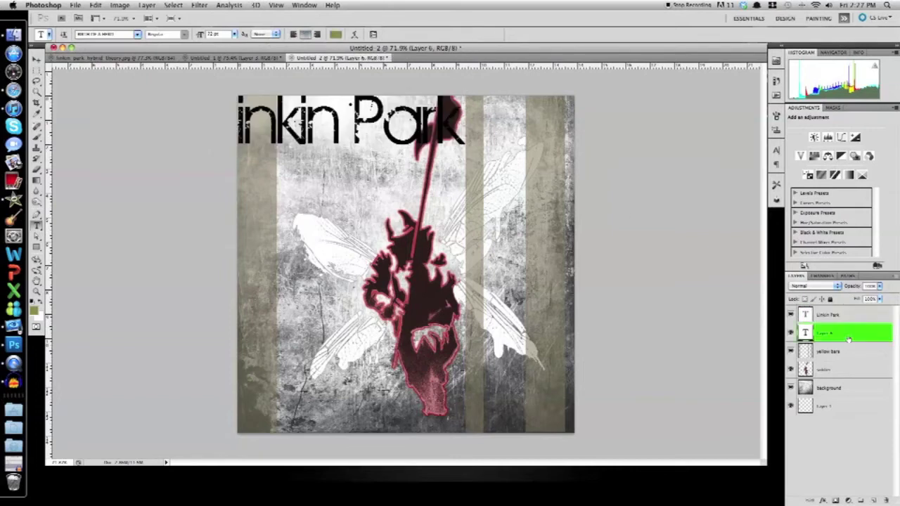
pyautogui.press('Delete')
pyautogui.click(853, 319)
pyautogui.press('v')
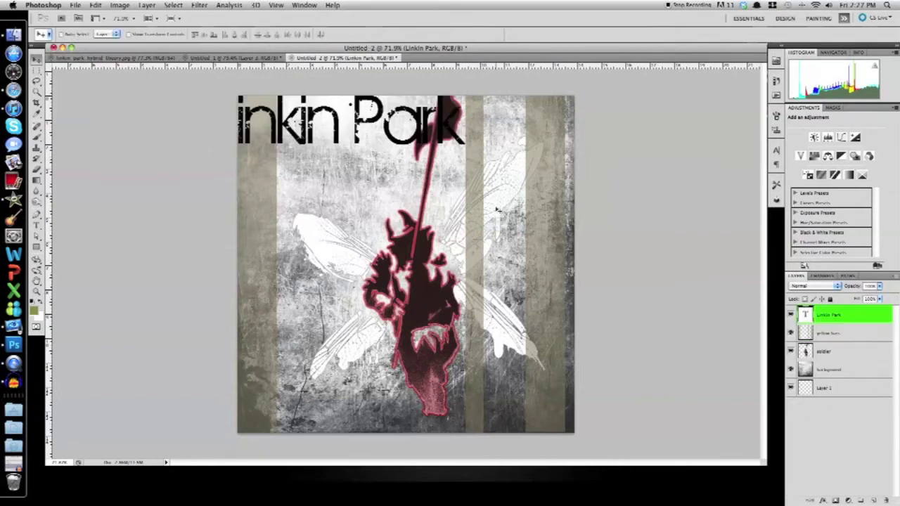
pyautogui.moveTo(401, 146); pyautogui.dragTo(481, 201)
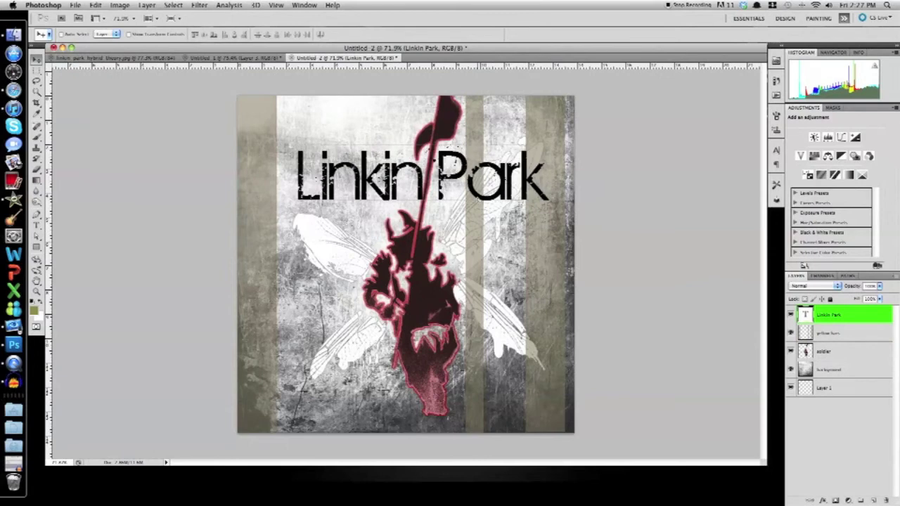
# Step: Replace the title's wording with "LINKIN PARK" in capital letters
pyautogui.press('t')
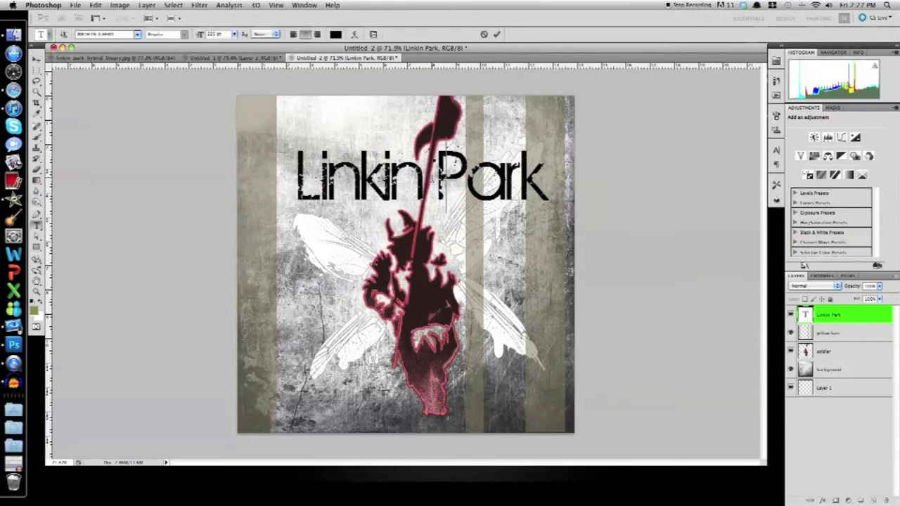
pyautogui.click(432, 178)
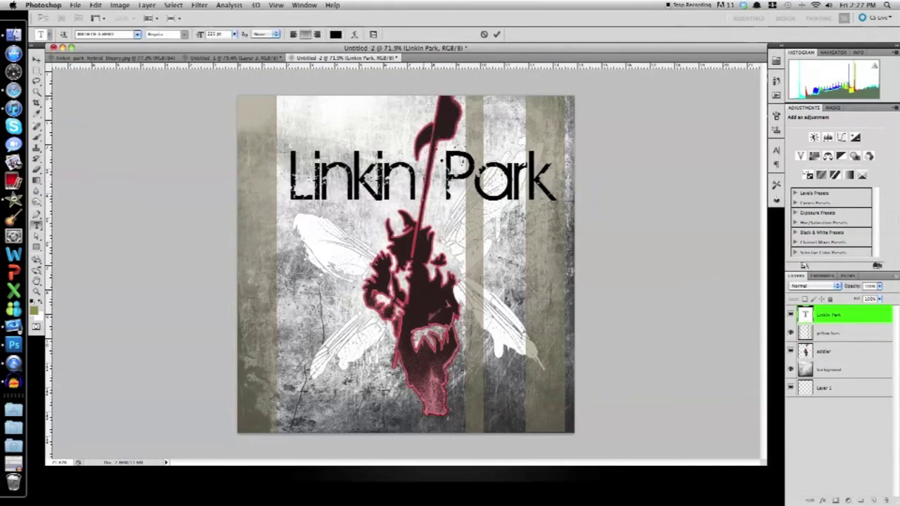
pyautogui.moveTo(294, 178)
pyautogui.mouseDown()
pyautogui.moveTo(546, 179)
pyautogui.moveTo(283, 179)
pyautogui.mouseUp()
pyautogui.click(548, 179)
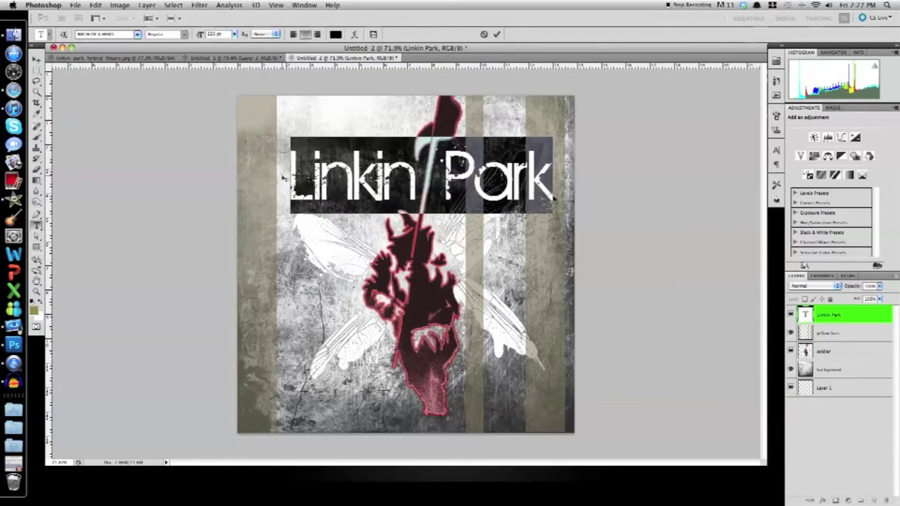
pyautogui.write('LINKIN')
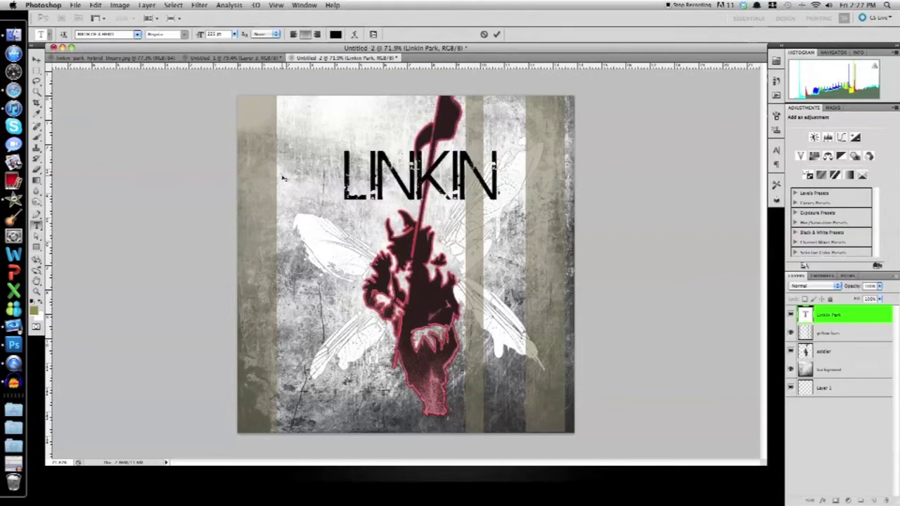
pyautogui.write(' PARK')
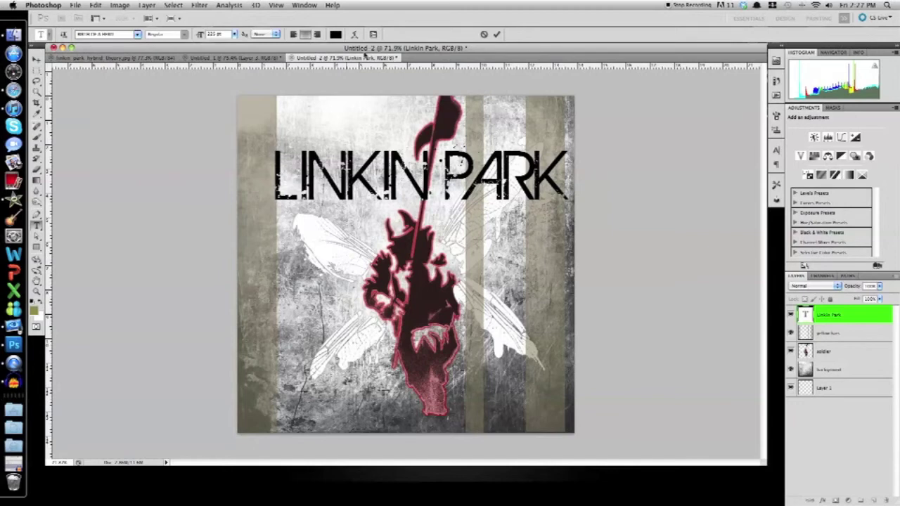
pyautogui.click(496, 35)
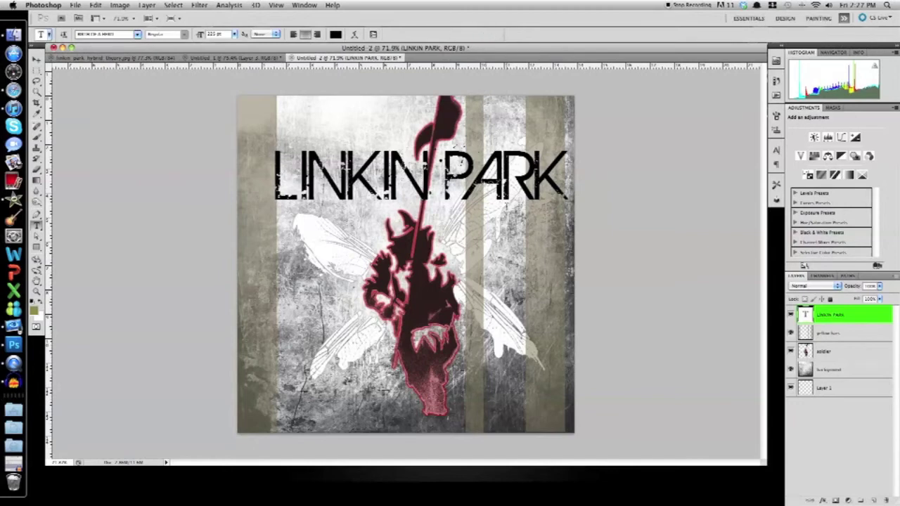
# Step: Widen the gap between LINKIN and PARK with an extra space and shift the title slightly up and left
pyautogui.click(441, 182)
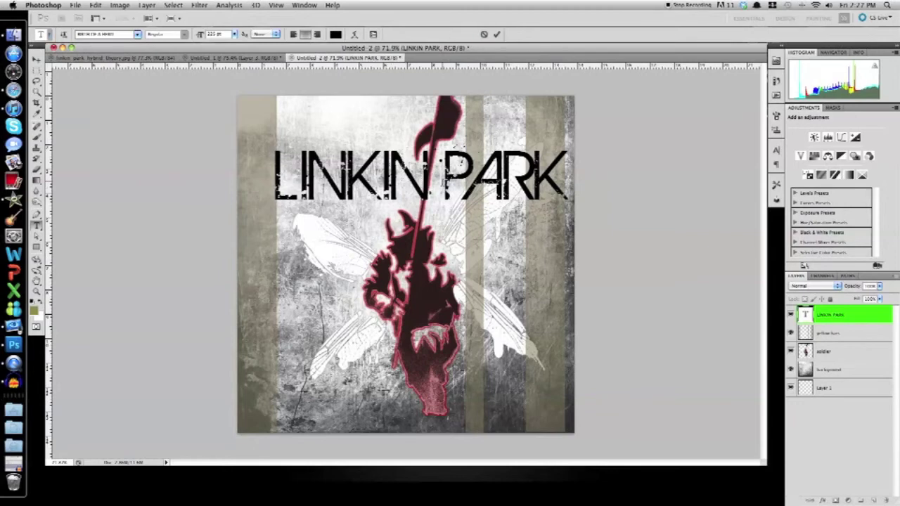
pyautogui.click(498, 34)
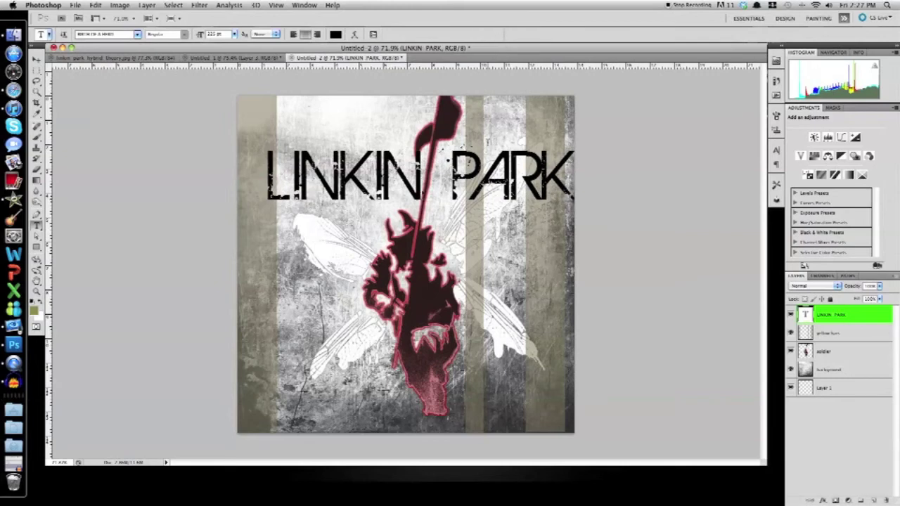
pyautogui.press('v')
pyautogui.hotkey('shift', 'Left')
pyautogui.hotkey('shift', 'Up')
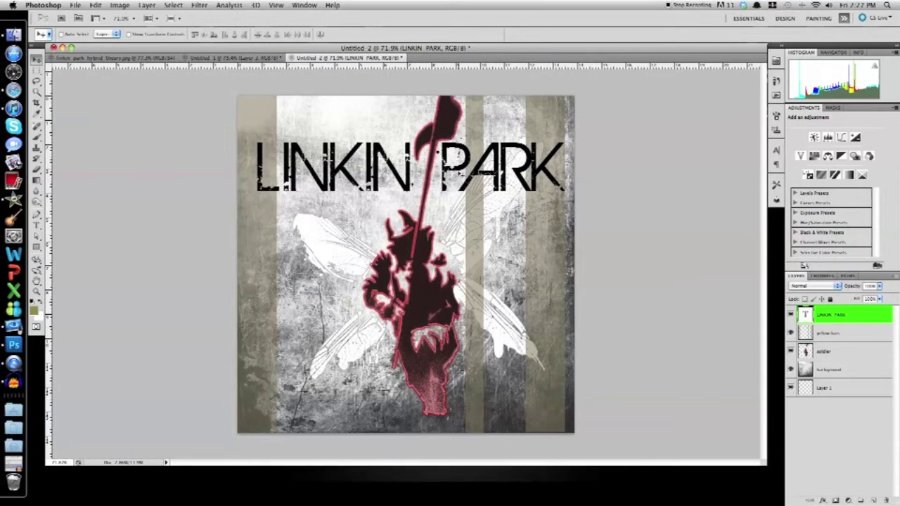
pyautogui.moveTo(455, 175); pyautogui.dragTo(452, 170)
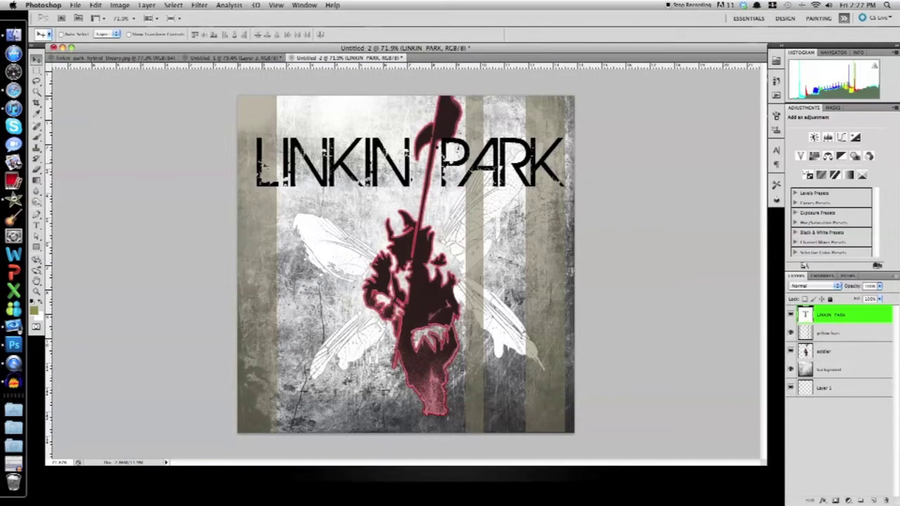
# Step: Glance at the Untitled-1 version, add a new layer above the LINKIN PARK title and choose the 850 px grunge drip brush
pyautogui.click(278, 58)
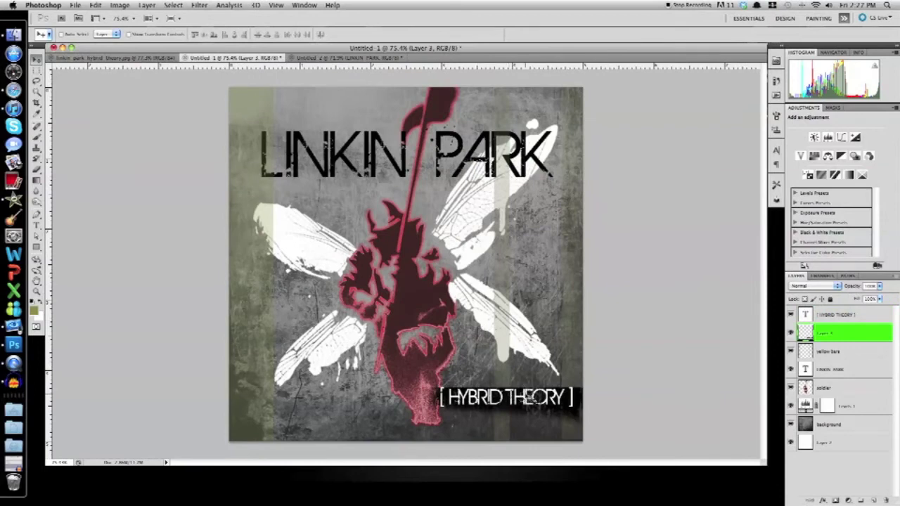
pyautogui.click(337, 57)
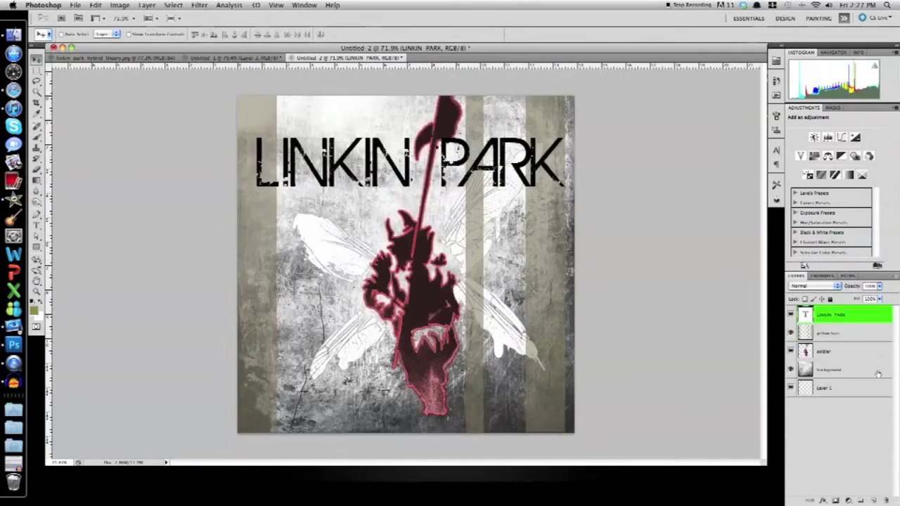
pyautogui.click(874, 501)
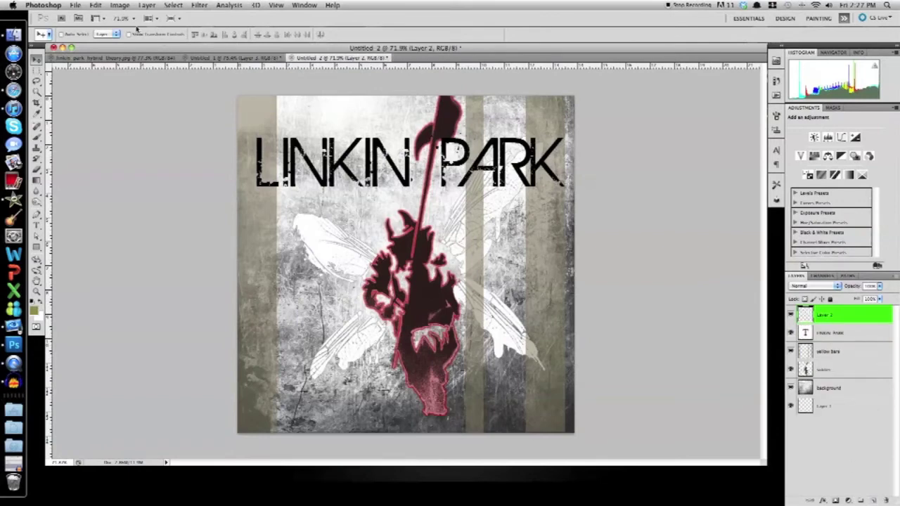
pyautogui.press('b')
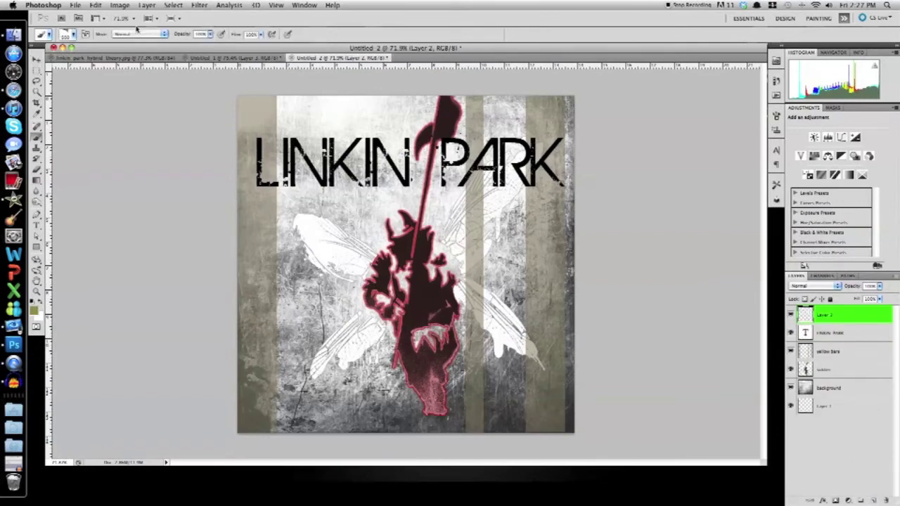
pyautogui.click(73, 35)
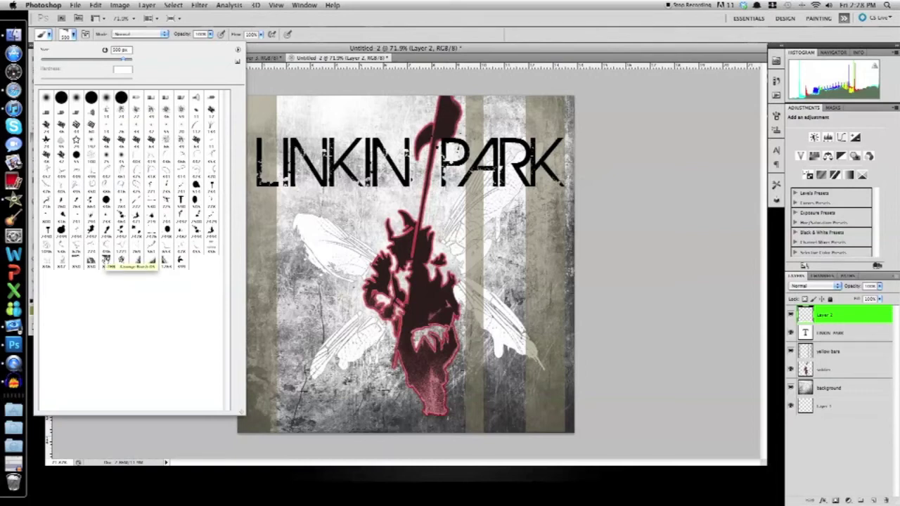
pyautogui.click(106, 260)
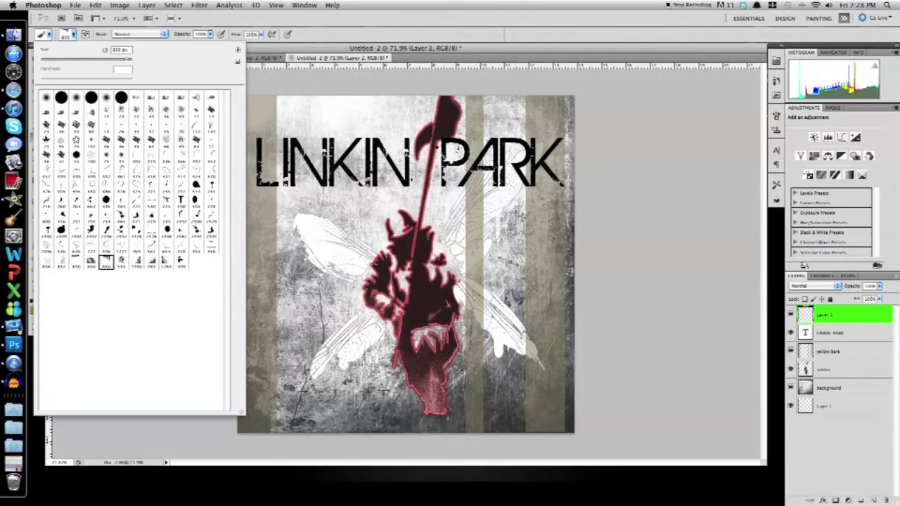
# Step: Set the painting colour to black, resize the grunge brush to 700 px and stamp it once across the cover's lower-right area
pyautogui.click(488, 281)
pyautogui.press(']')
pyautogui.press(']')
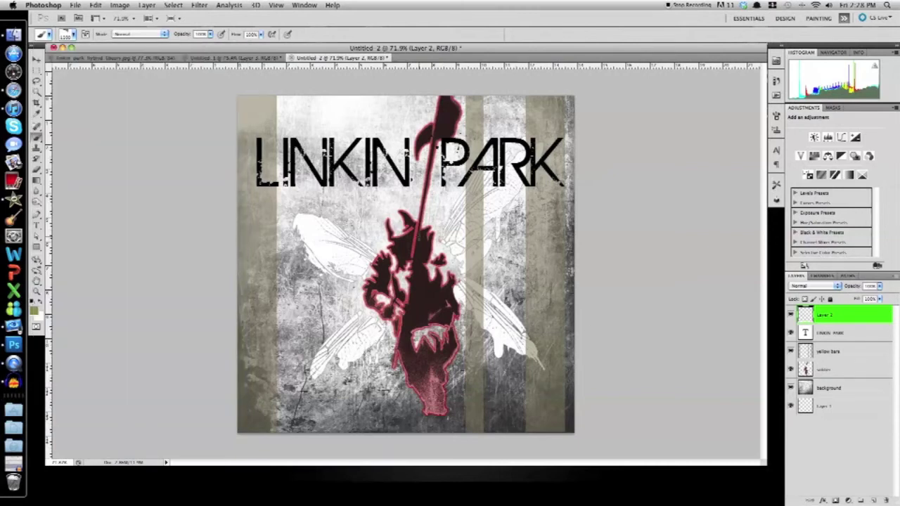
pyautogui.press('[')
pyautogui.click(30, 301)
pyautogui.click(471, 326)
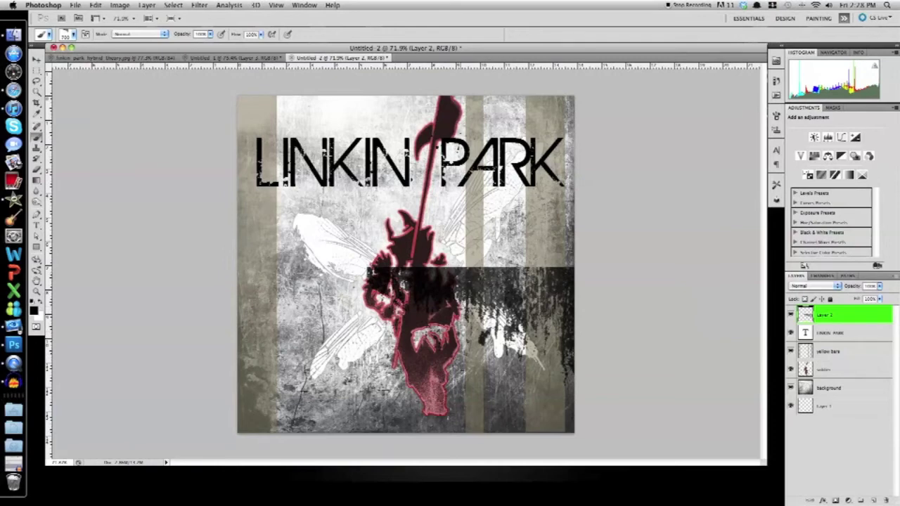
# Step: Scale the black grunge stamp down to about 62% and place it beside the soldier's legs near the cover's lower-right edge
pyautogui.press('v')
pyautogui.moveTo(510, 302)
pyautogui.mouseDown()
pyautogui.moveTo(489, 343)
pyautogui.moveTo(513, 355)
pyautogui.mouseUp()
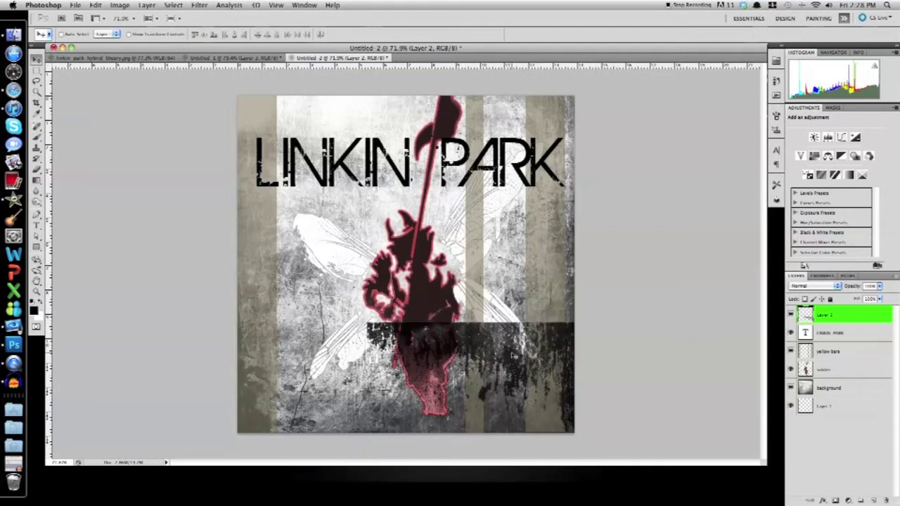
pyautogui.hotkey('ctrl', 't')
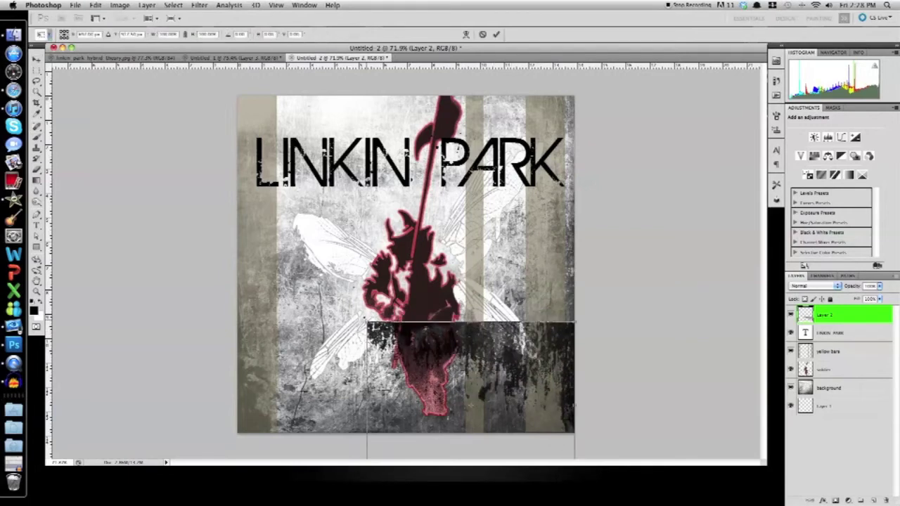
pyautogui.hotkey('ctrl', '-')
pyautogui.moveTo(523, 420); pyautogui.dragTo(478, 364)
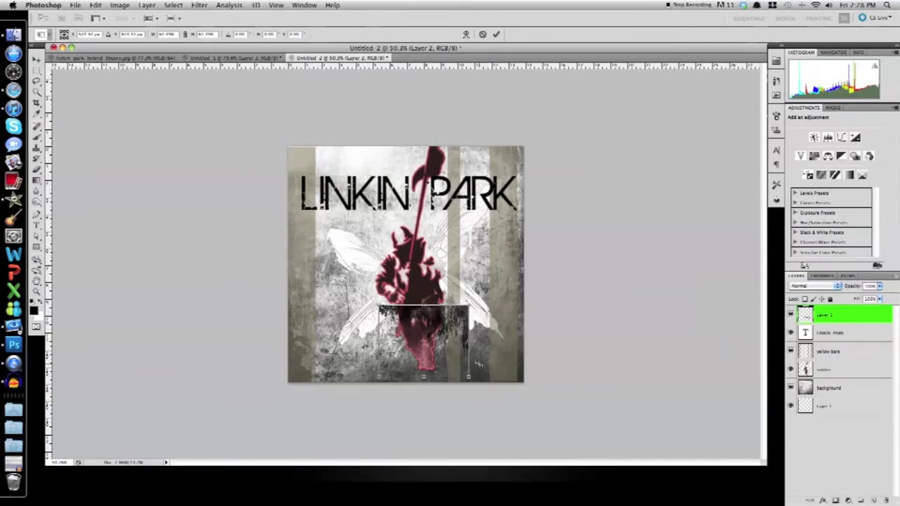
pyautogui.click(495, 34)
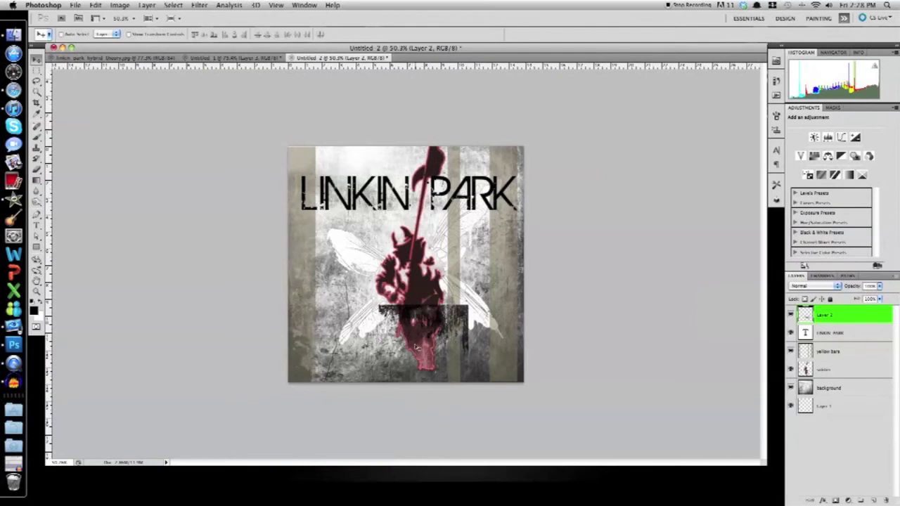
pyautogui.press('super+0')
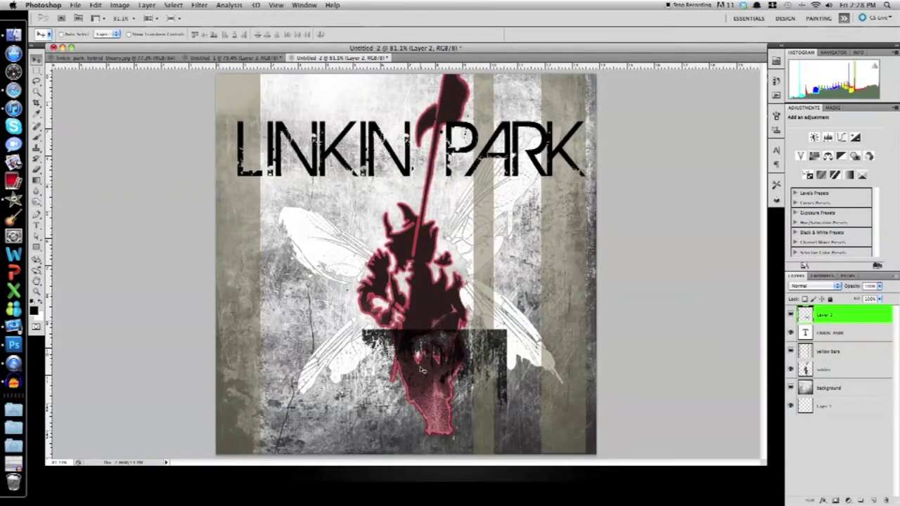
pyautogui.moveTo(451, 367); pyautogui.dragTo(531, 389)
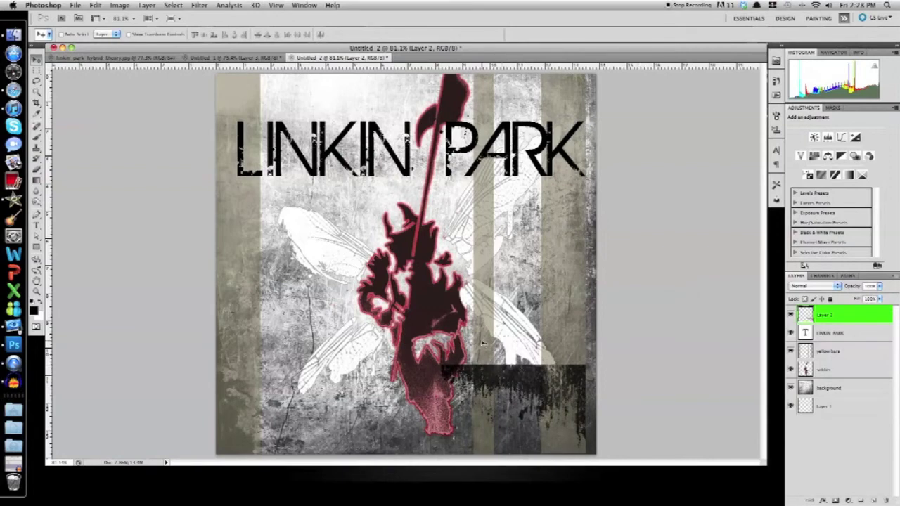
# Step: Fade the outer ends of the black grunge stamp with a soft round eraser, enlarged to 100 px
pyautogui.press('b')
pyautogui.click(67, 35)
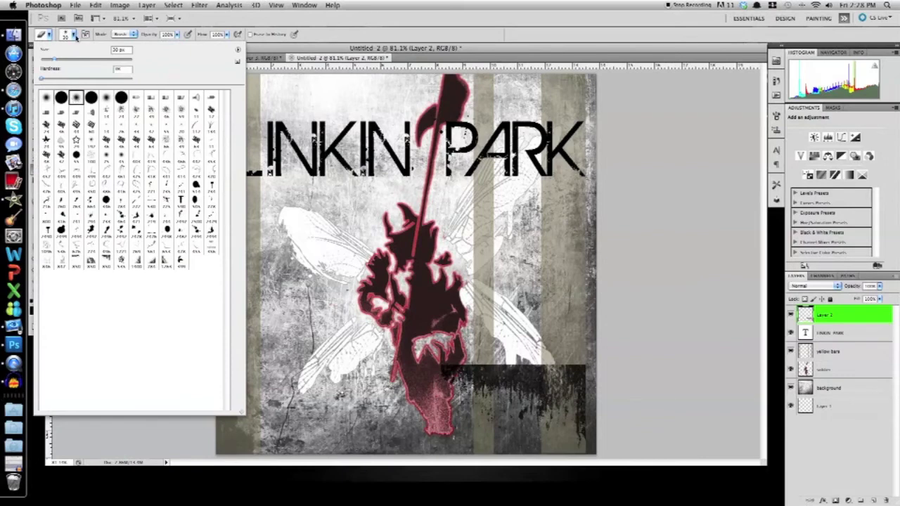
pyautogui.press('Return')
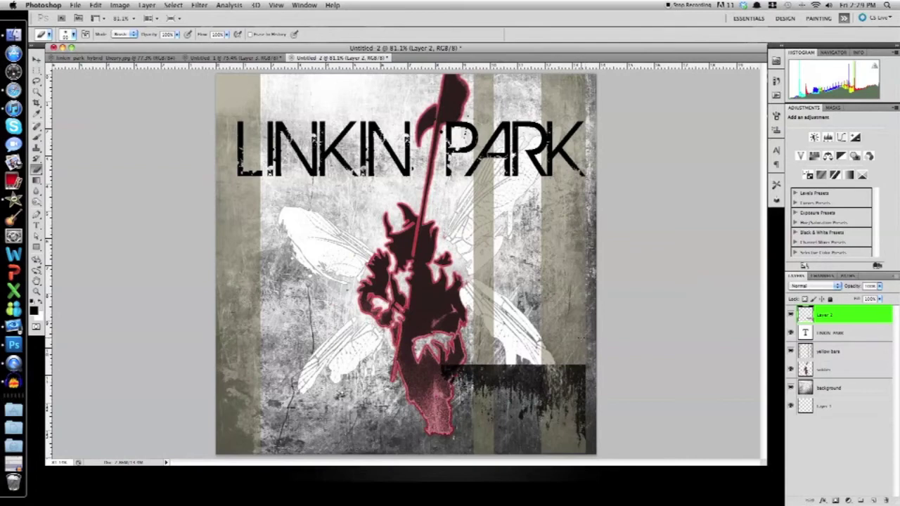
pyautogui.moveTo(598, 437)
pyautogui.mouseDown()
pyautogui.moveTo(597, 366)
pyautogui.moveTo(595, 430)
pyautogui.mouseUp()
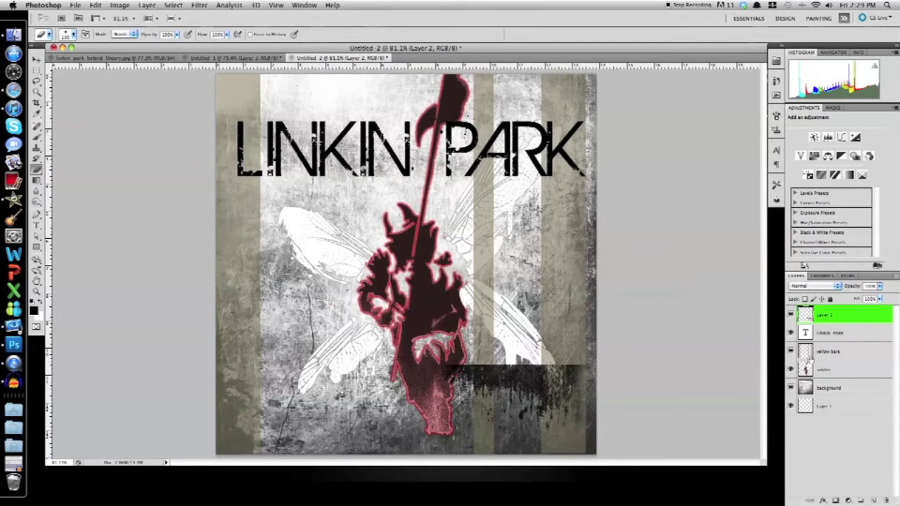
# Step: Add the small text line "[ HYBRID THEORY ]" on its own text layer over the black grunge stamp
pyautogui.click(872, 500)
pyautogui.press('t')
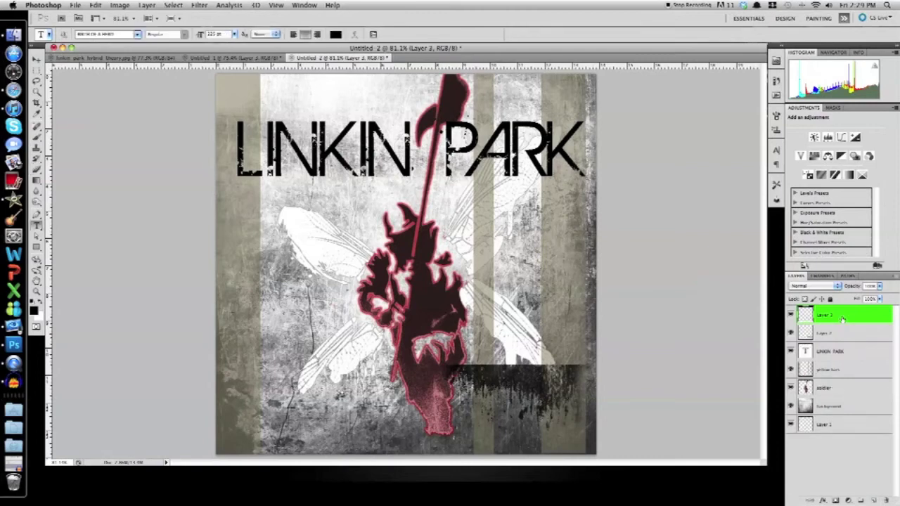
pyautogui.press('super+z')
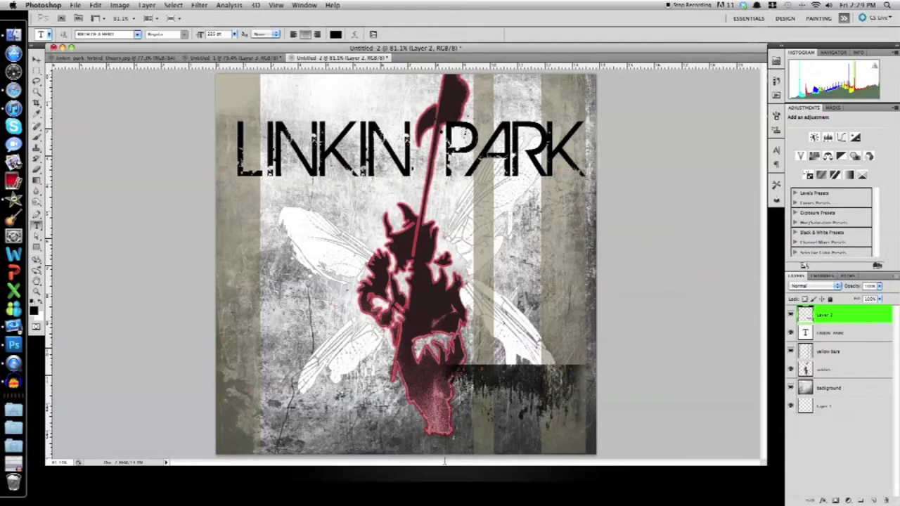
pyautogui.click(465, 380)
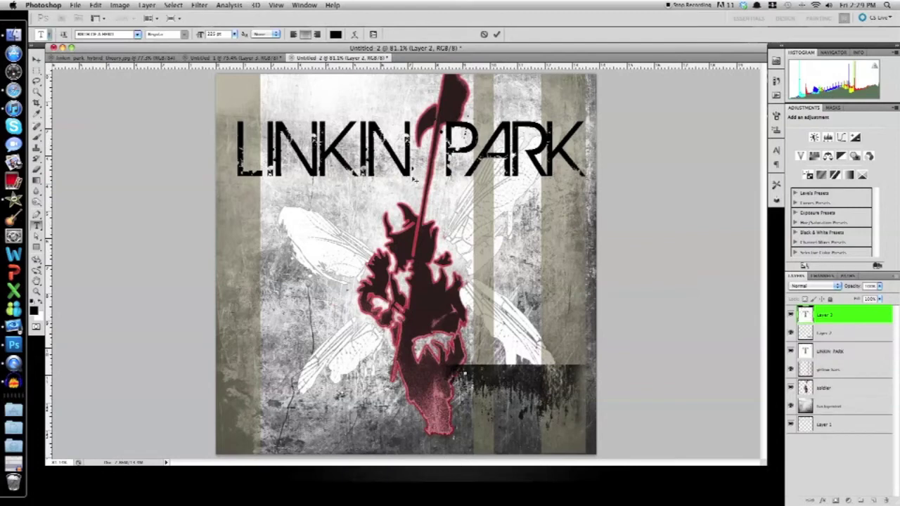
pyautogui.moveTo(200, 36); pyautogui.dragTo(110, 44)
pyautogui.write('rid')
# Step: Colour the whole [ HYBRID THEORY ] text white (ffffff) and enlarge it to suit the black stamp's width
pyautogui.moveTo(499, 370); pyautogui.dragTo(431, 370)
pyautogui.click(335, 35)
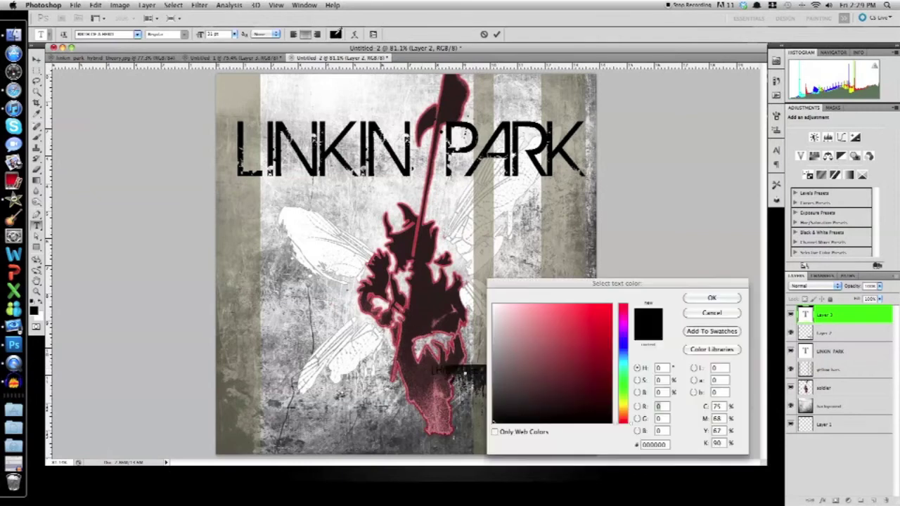
pyautogui.click(493, 305)
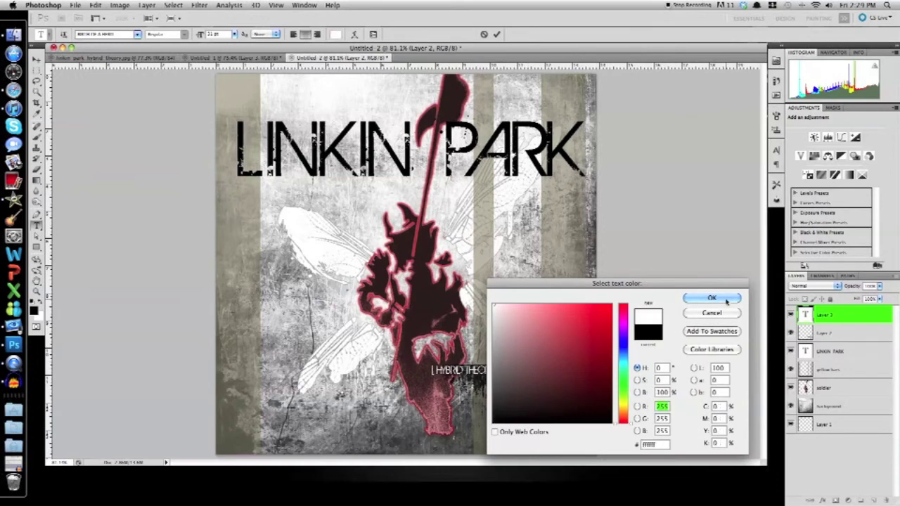
pyautogui.click(693, 297)
pyautogui.moveTo(196, 36); pyautogui.dragTo(204, 36)
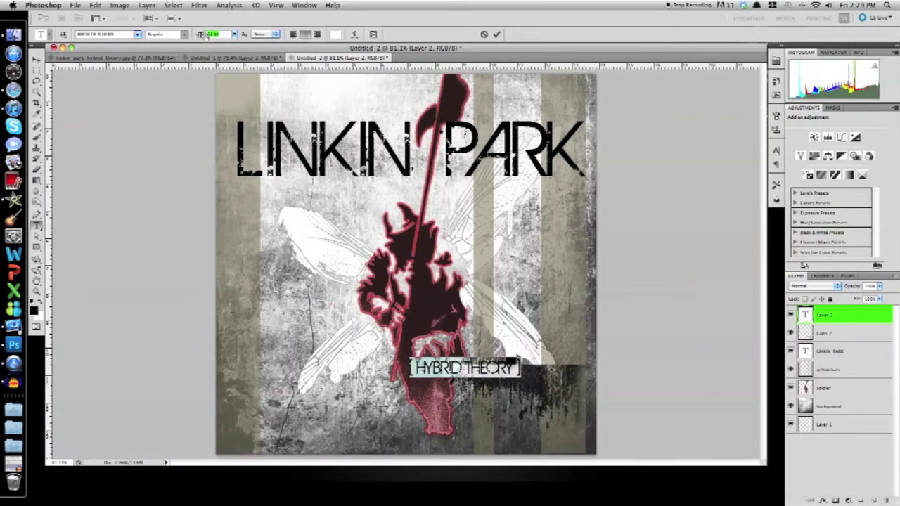
# Step: Finish editing the [ HYBRID THEORY ] text and move it onto the black grunge bar
pyautogui.click(496, 34)
pyautogui.press('v')
pyautogui.moveTo(510, 396)
pyautogui.mouseDown()
pyautogui.moveTo(553, 405)
pyautogui.moveTo(524, 388)
pyautogui.mouseUp()
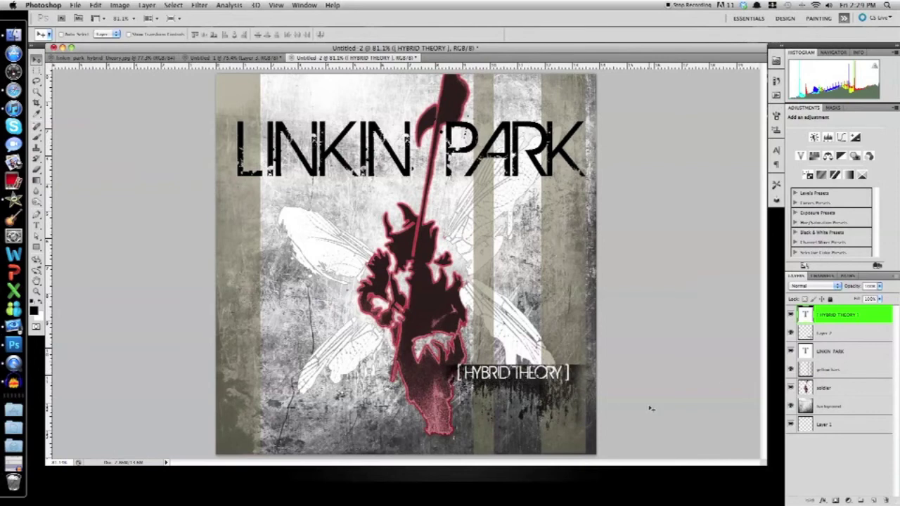
# Step: Rename the grunge stamp layer, Layer 2, as "brush"
pyautogui.click(826, 334)
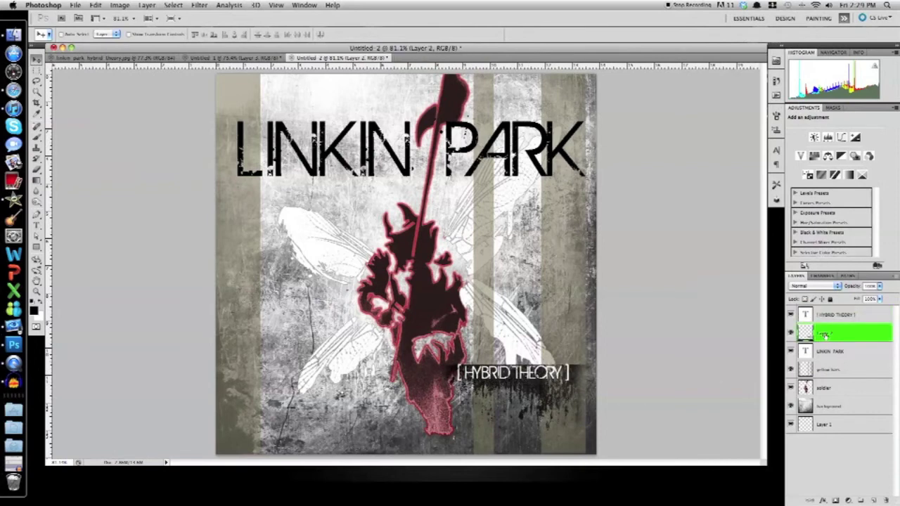
pyautogui.doubleClick(826, 334)
pyautogui.write('srush')
pyautogui.press('Return')
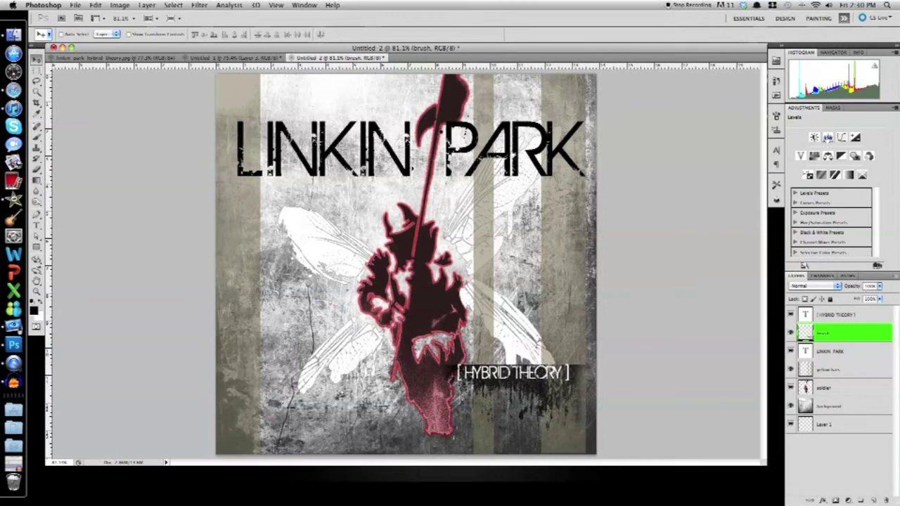
# Step: Add a Levels adjustment above the brush layer and raise its black input level moderately to deepen the artwork's shadows
pyautogui.click(827, 137)
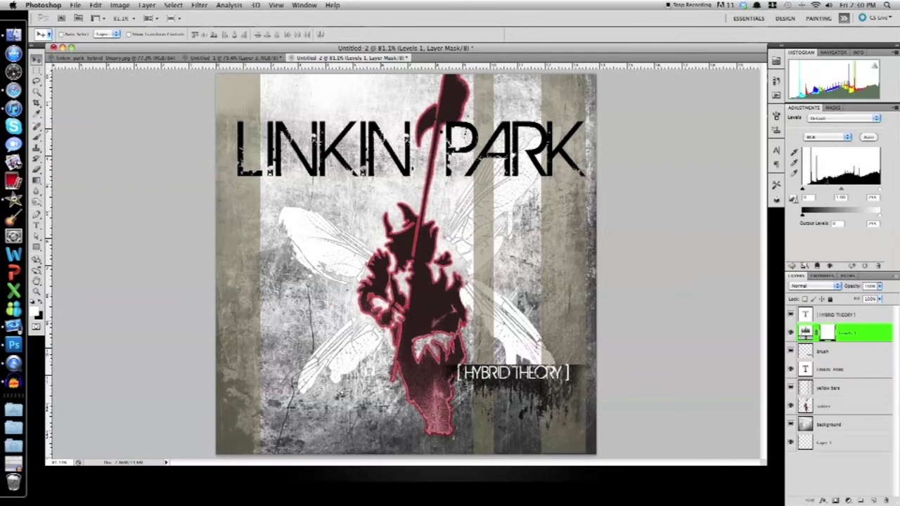
pyautogui.moveTo(803, 192); pyautogui.dragTo(817, 191)
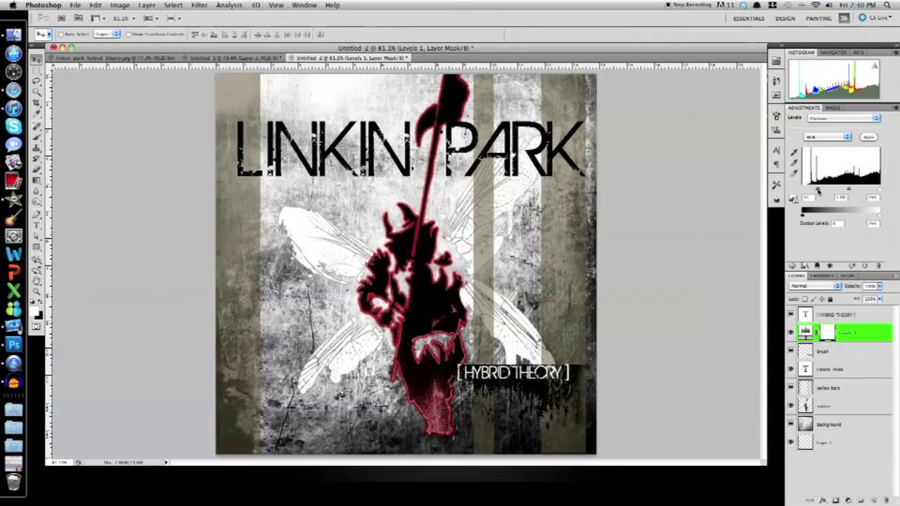
pyautogui.moveTo(817, 191); pyautogui.dragTo(814, 191)
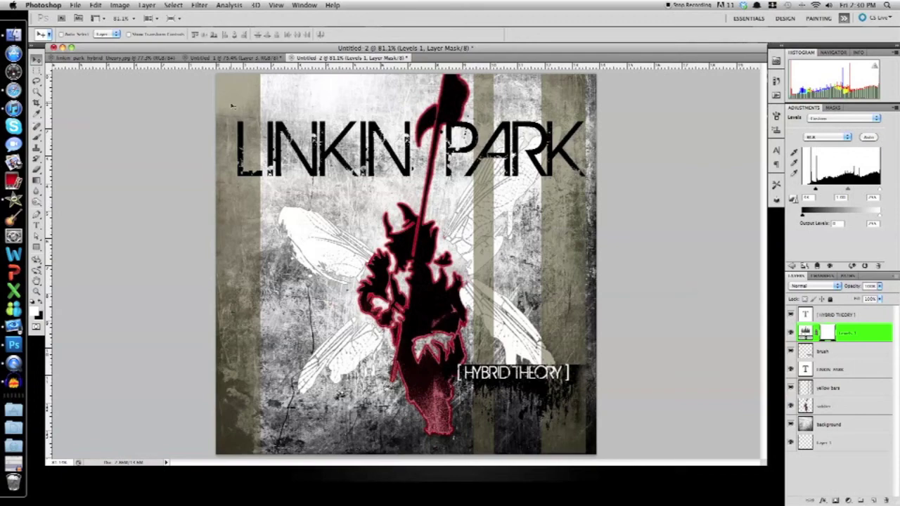
# Step: Compare the finished Untitled-2 cover with the original album image and the earlier Untitled-1 version
pyautogui.click(156, 59)
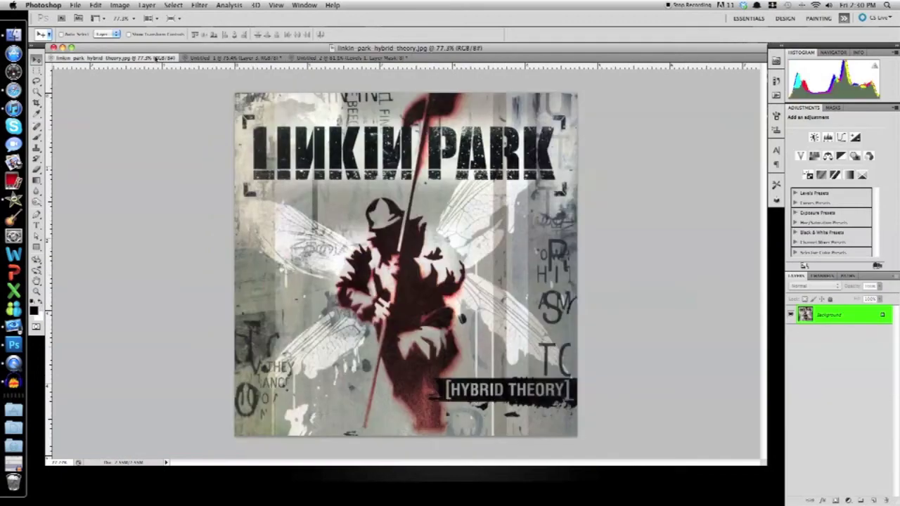
pyautogui.click(220, 59)
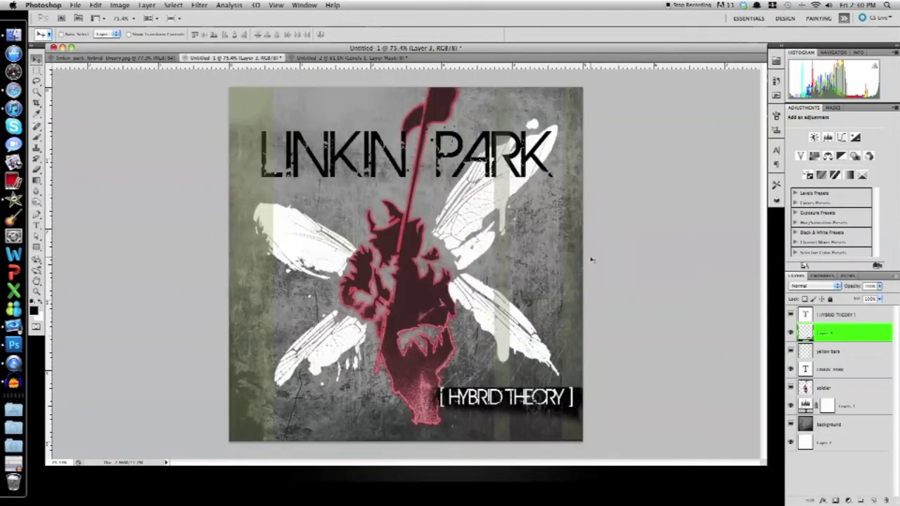
pyautogui.click(338, 58)
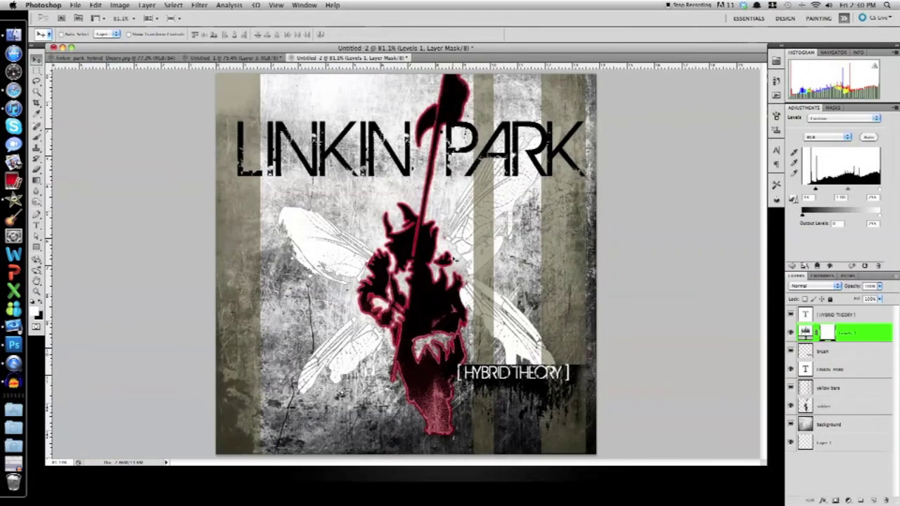
pyautogui.click(239, 58)
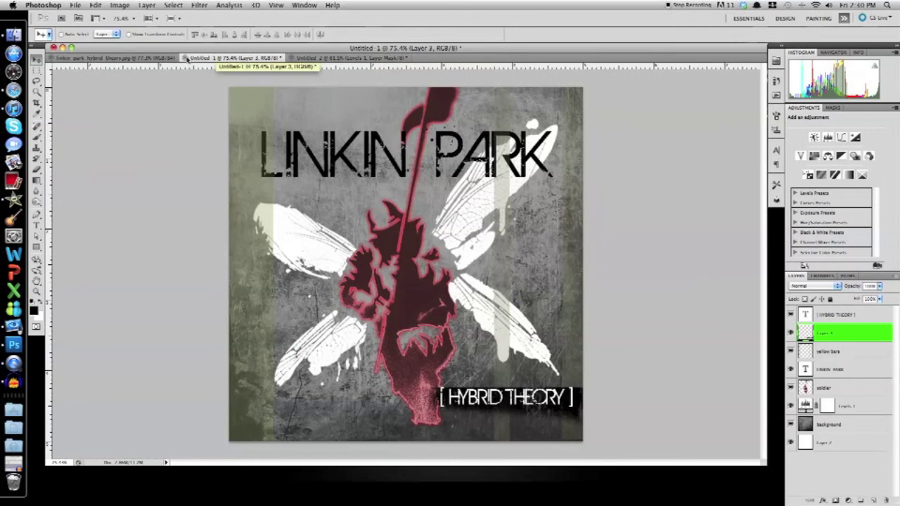
pyautogui.click(344, 58)
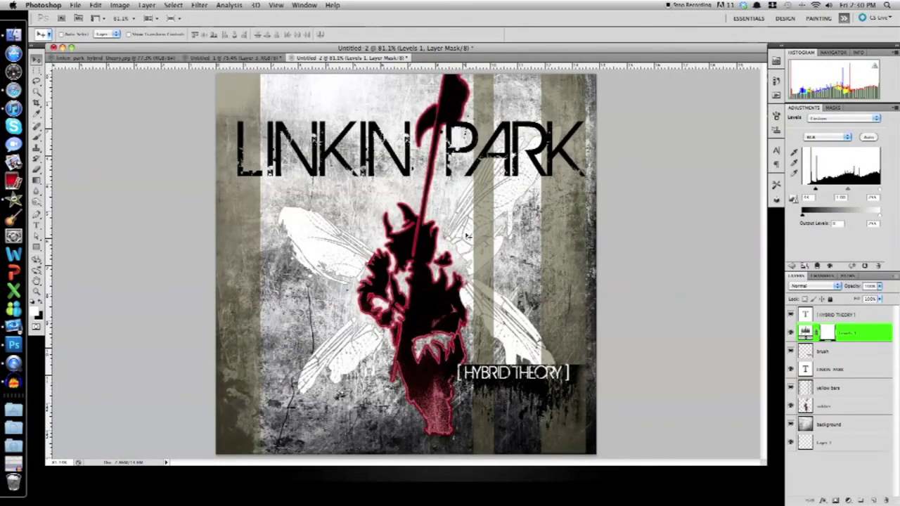